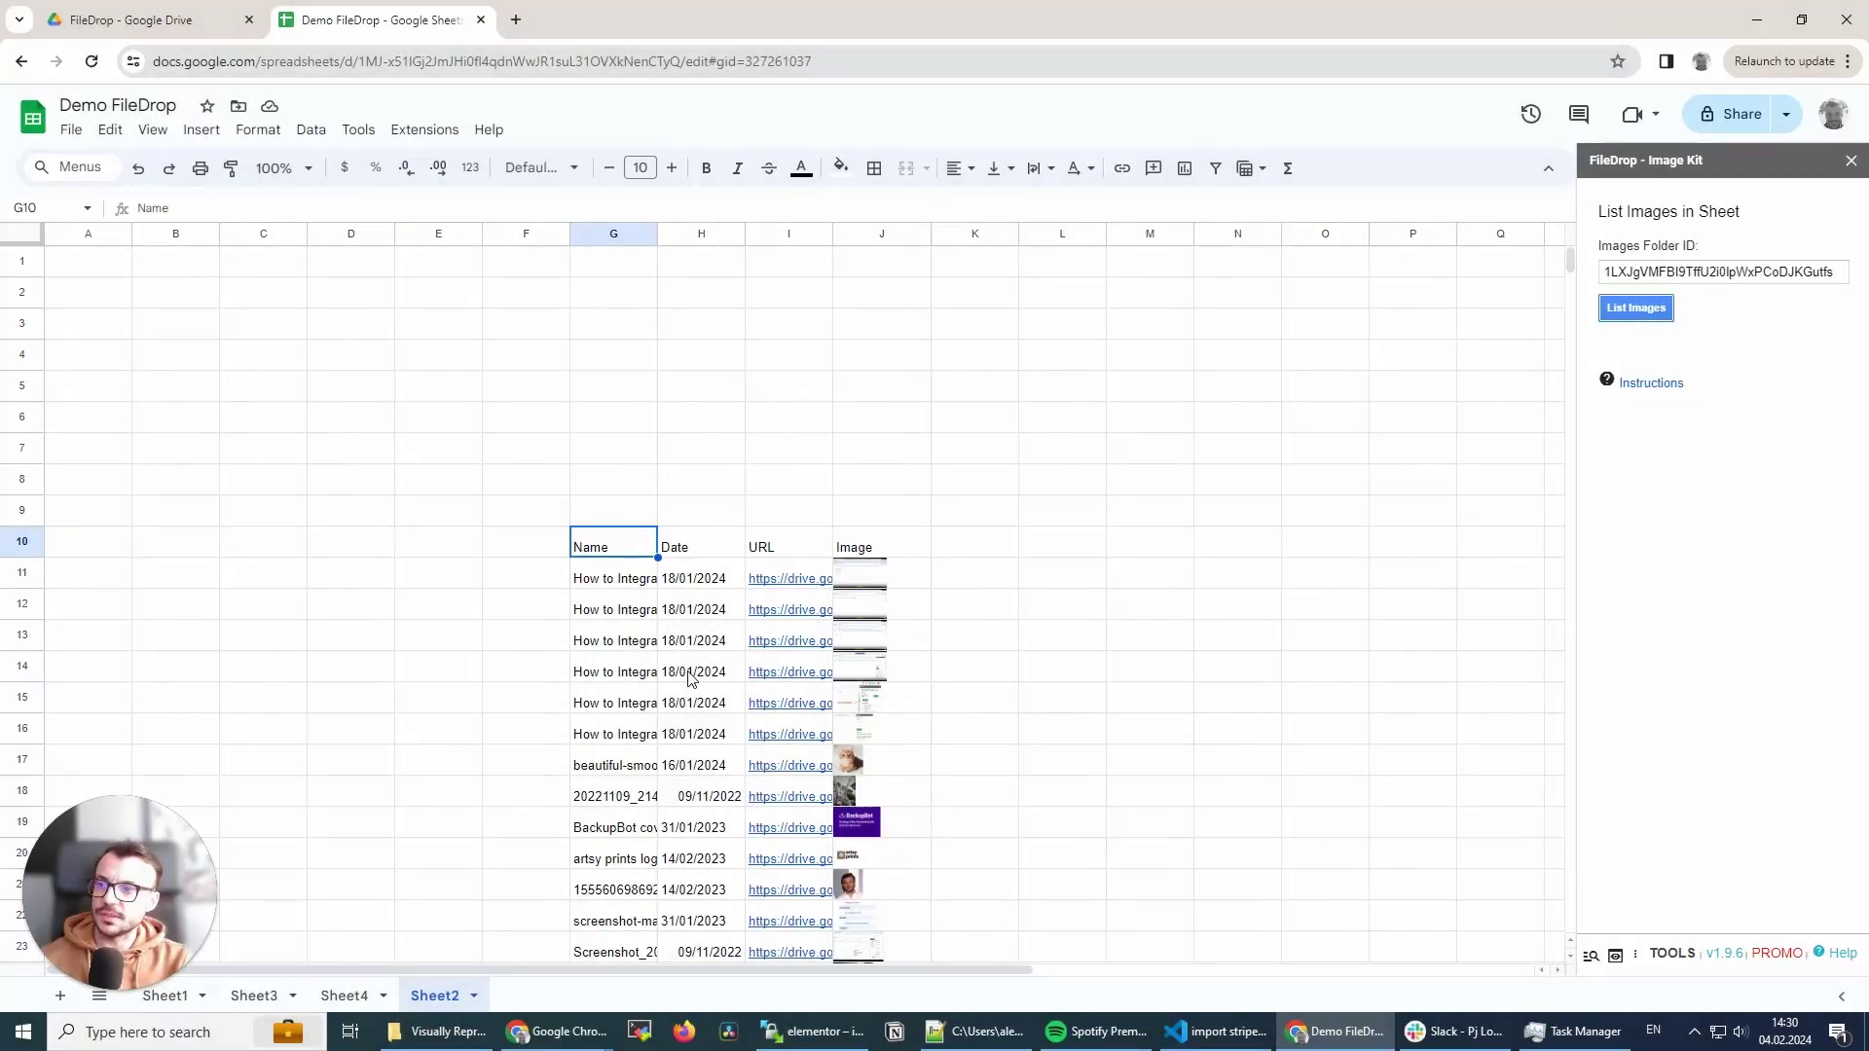
# - Scroll down Sheet2 to confirm the image listing is gone
pyautogui.scroll(-2, 689, 678)
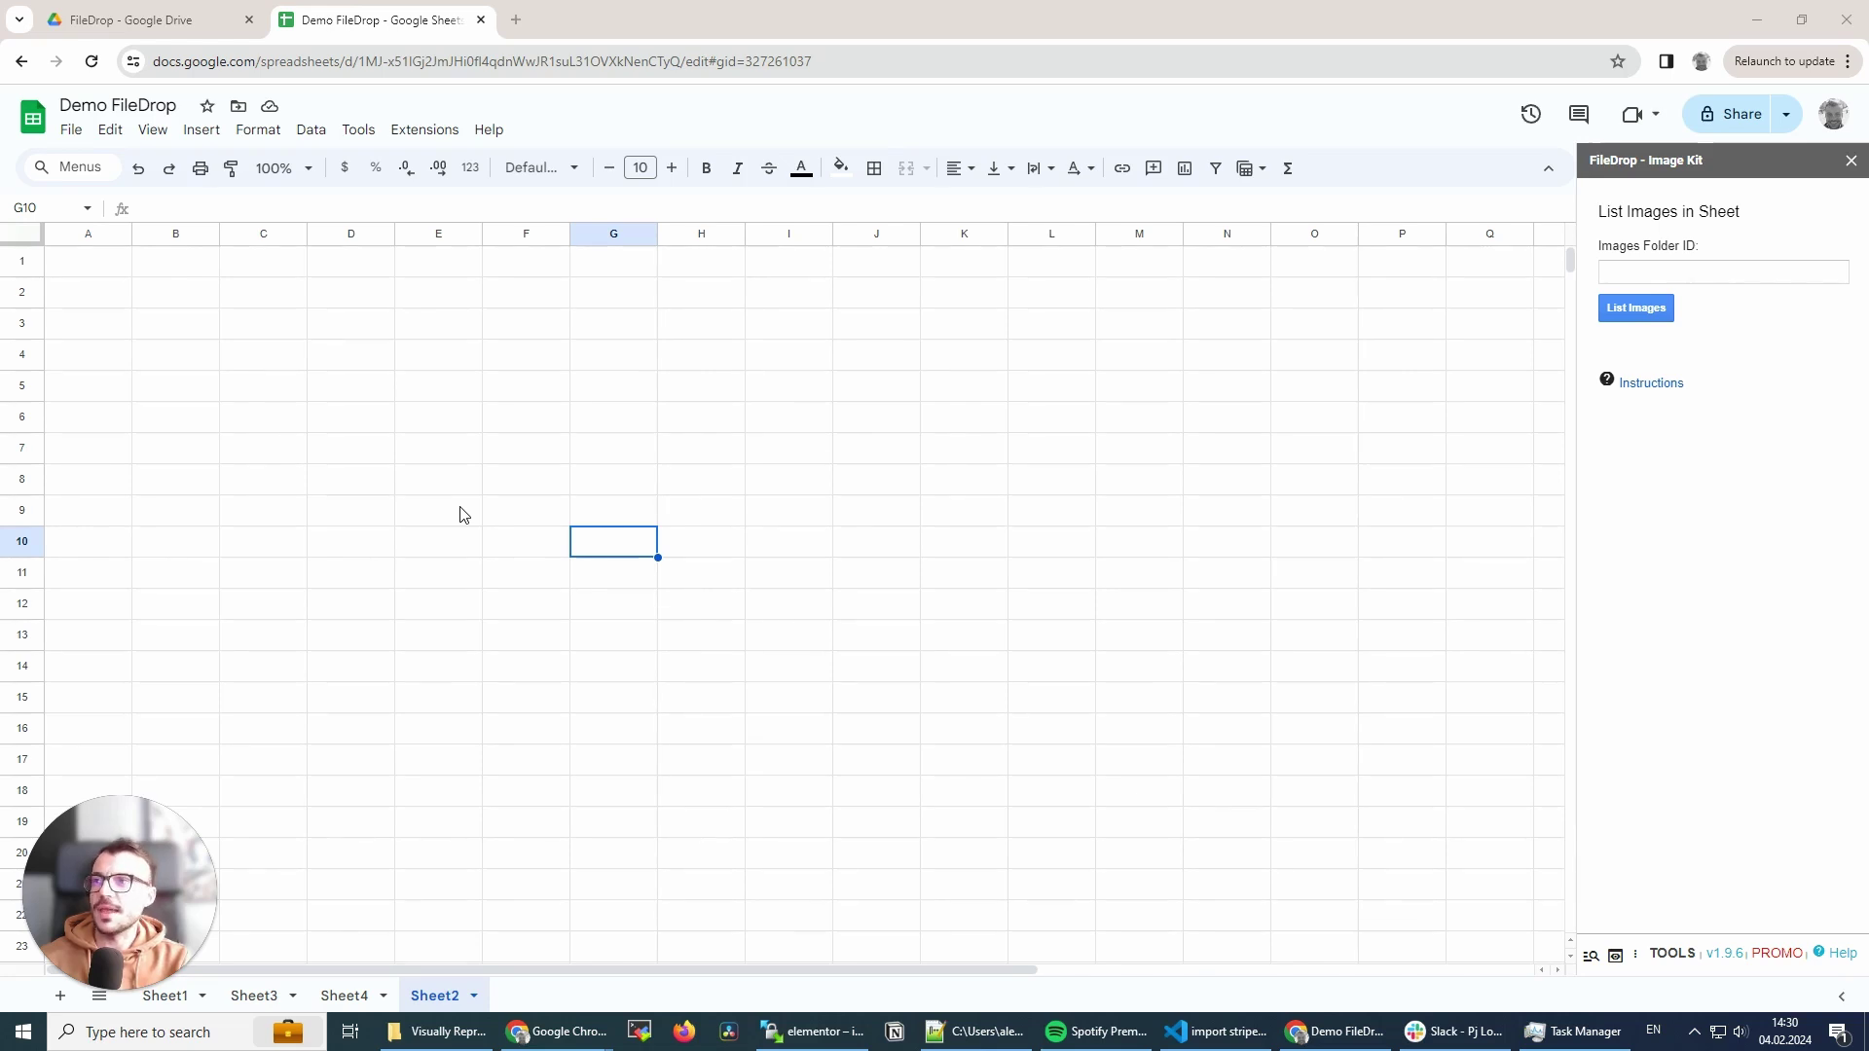
pyautogui.click(440, 132)
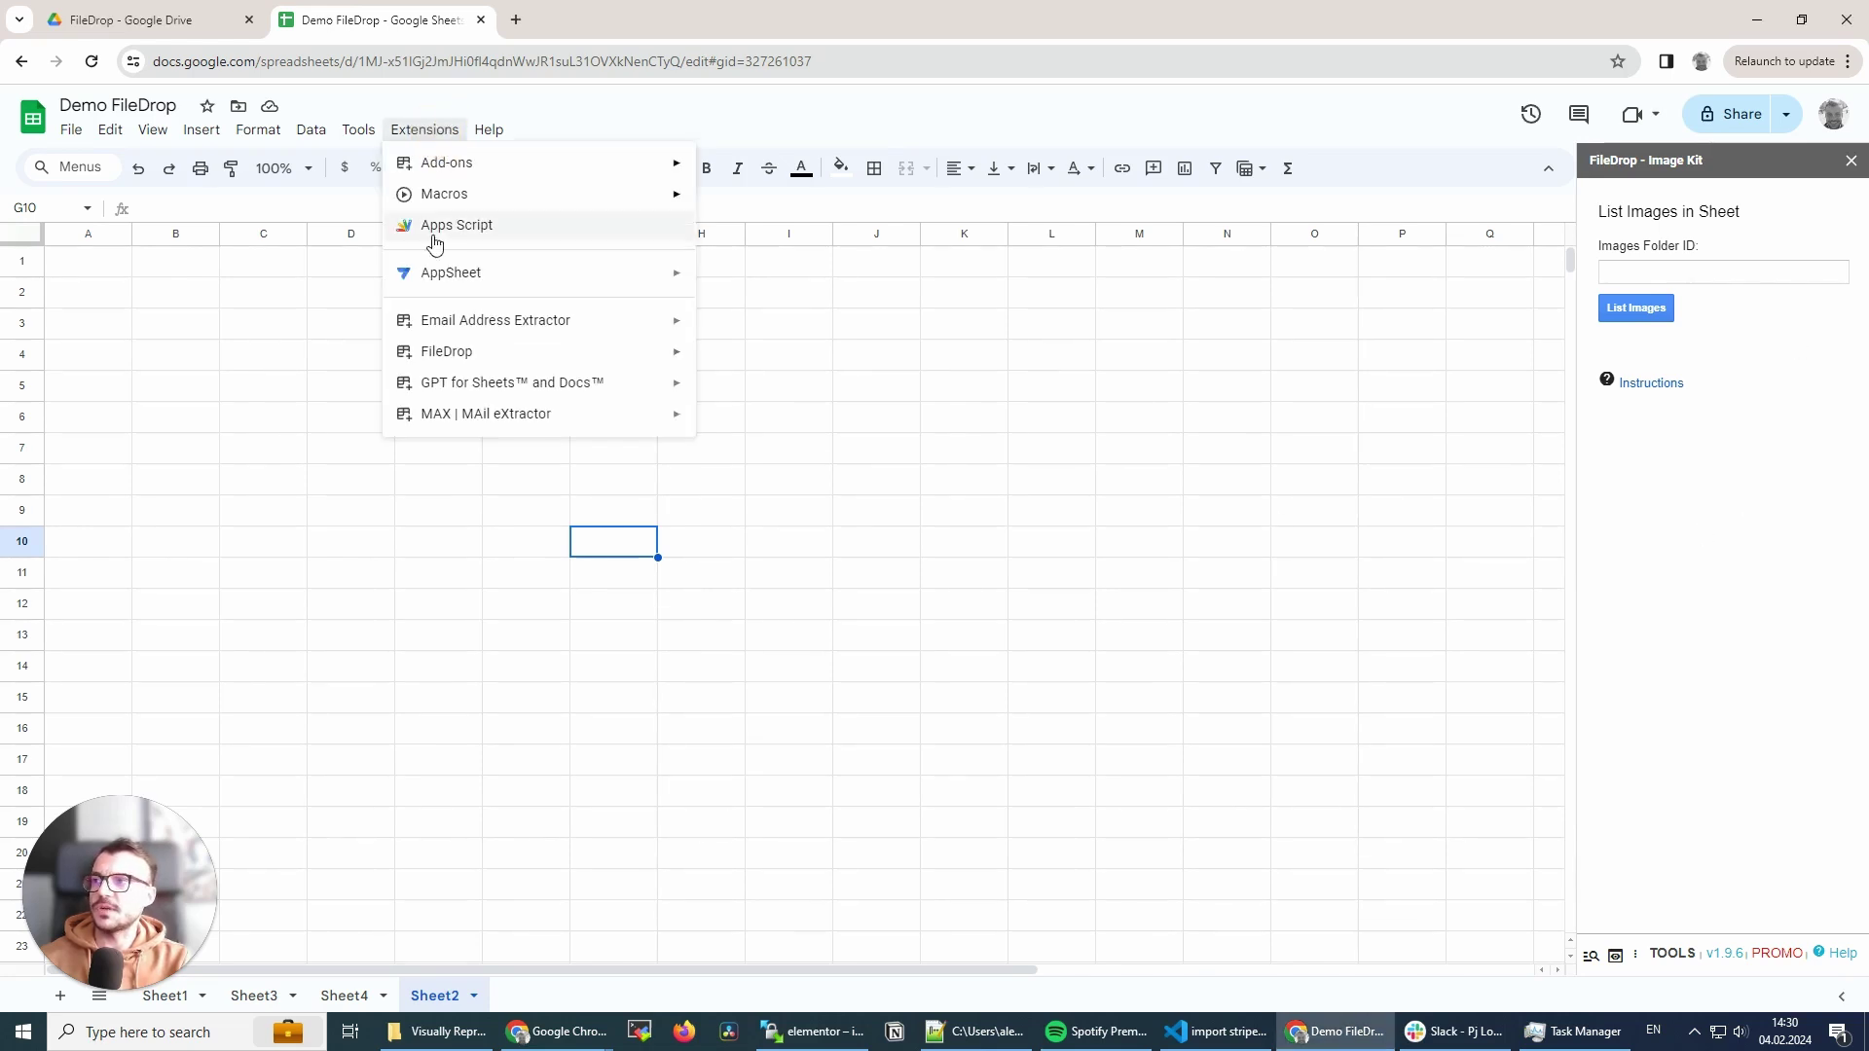
pyautogui.moveTo(427, 365)
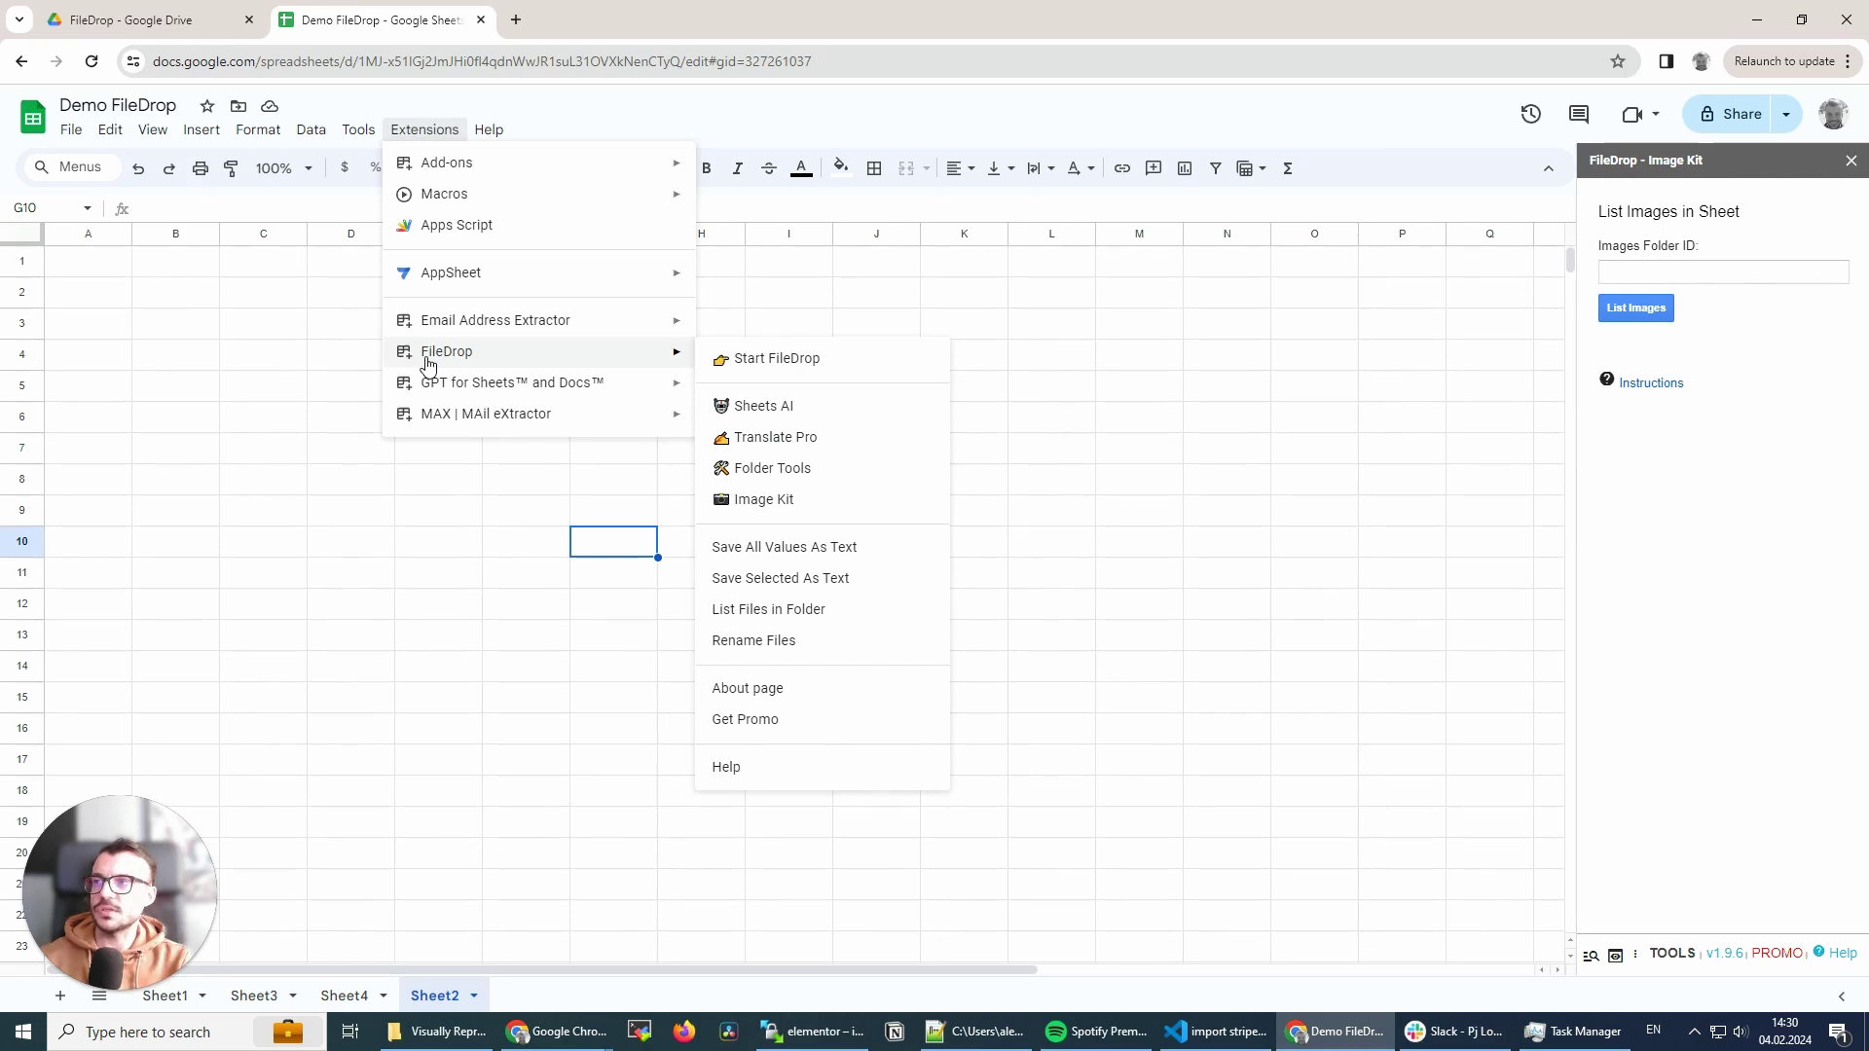
pyautogui.click(770, 501)
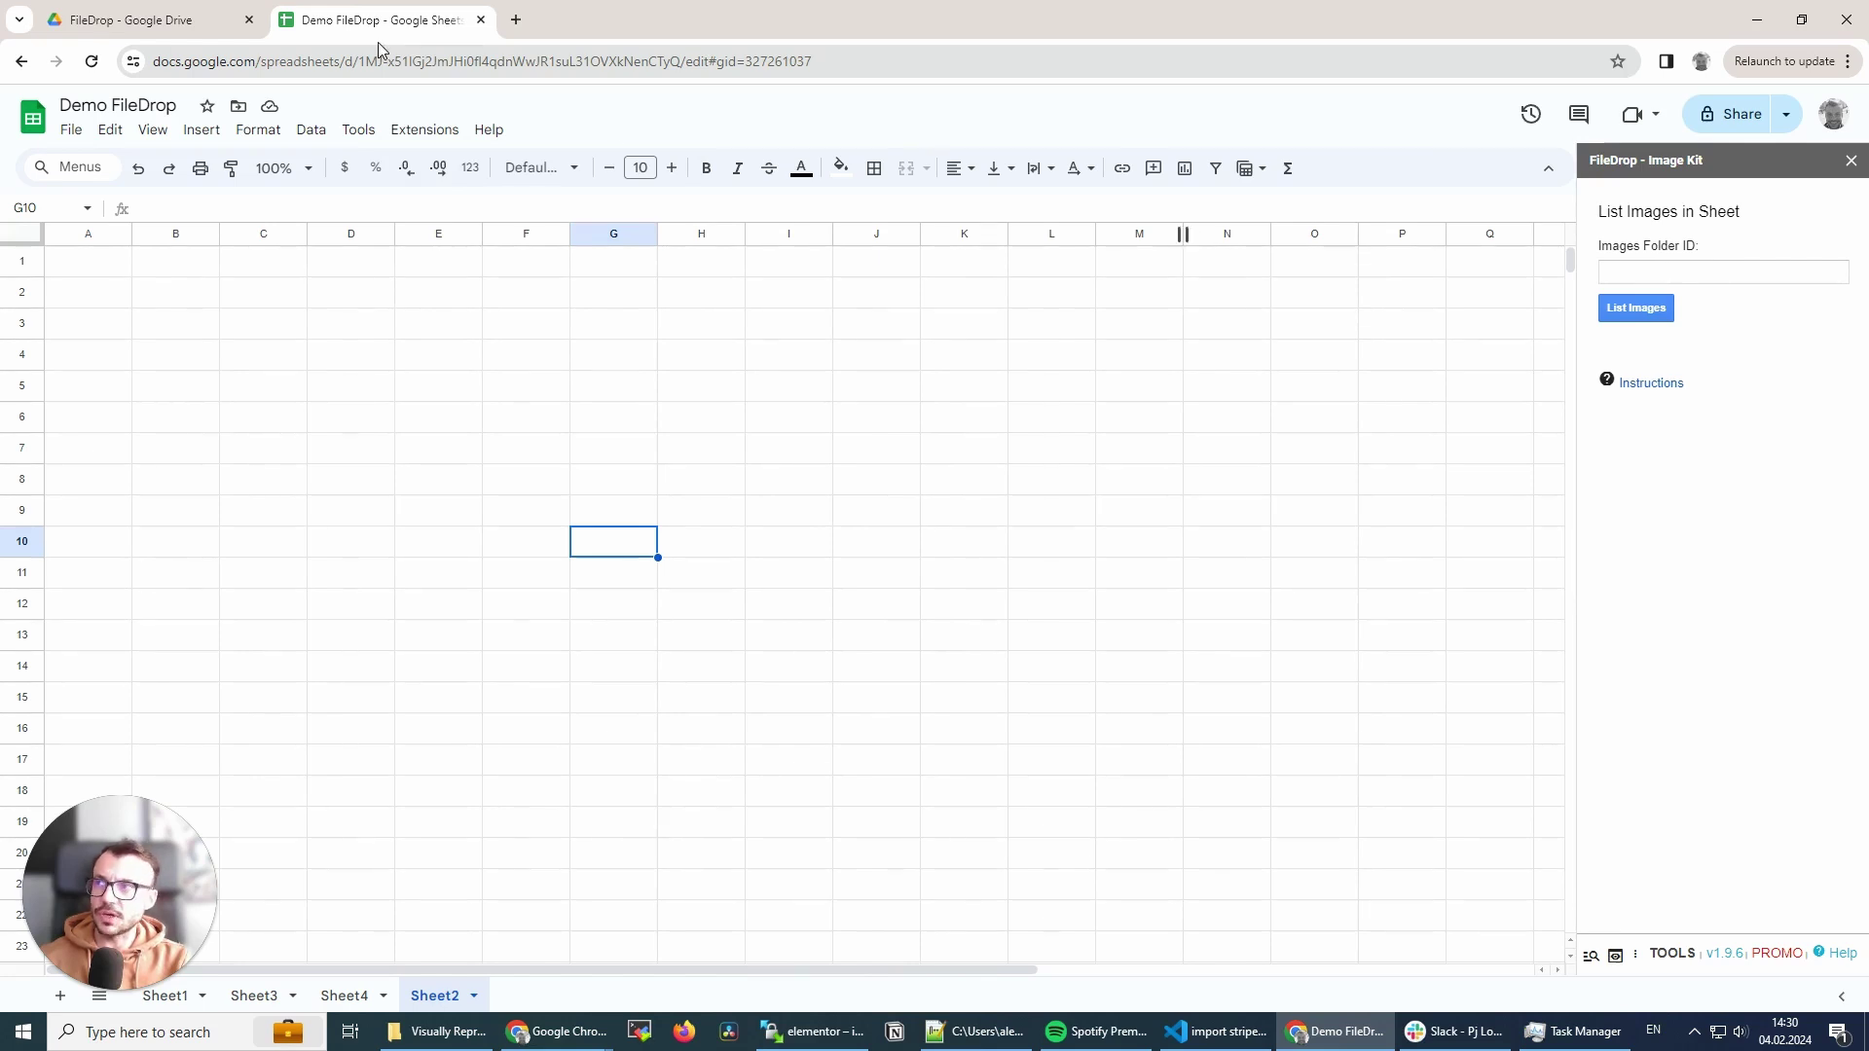
pyautogui.click(185, 20)
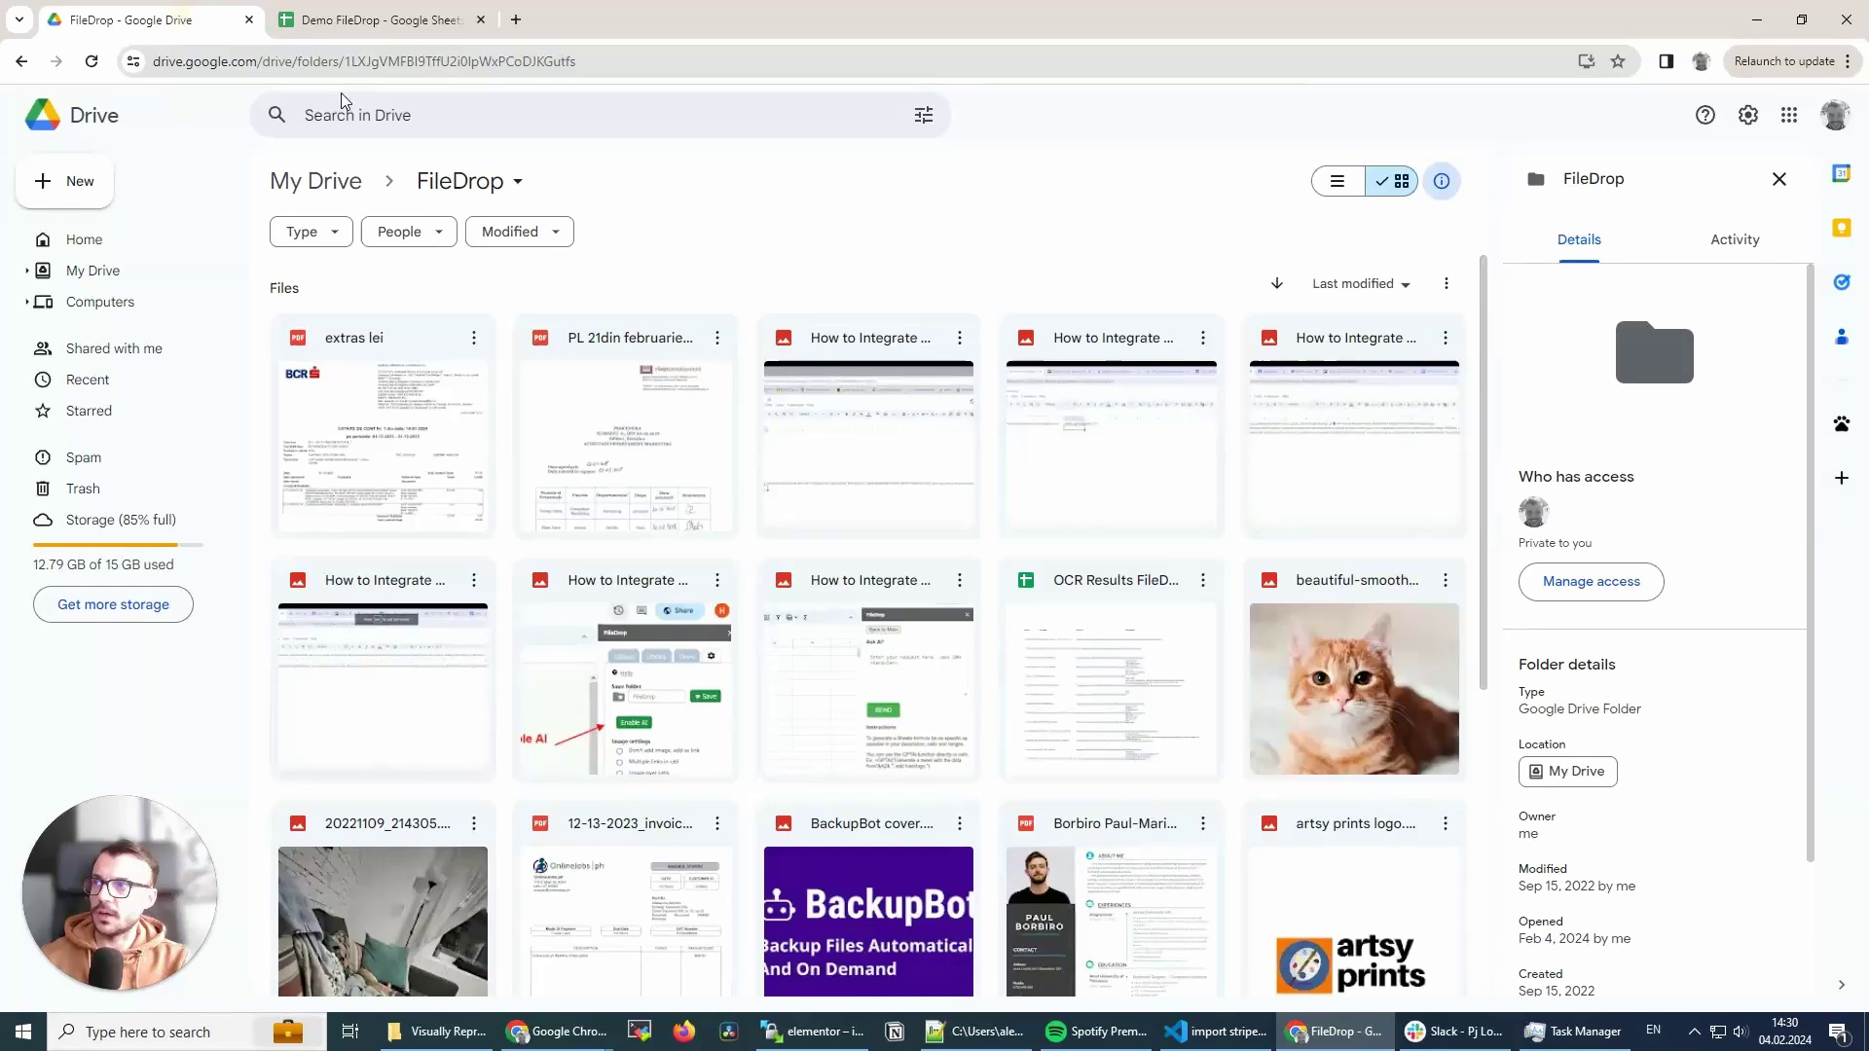
pyautogui.moveTo(578, 61); pyautogui.dragTo(355, 57)
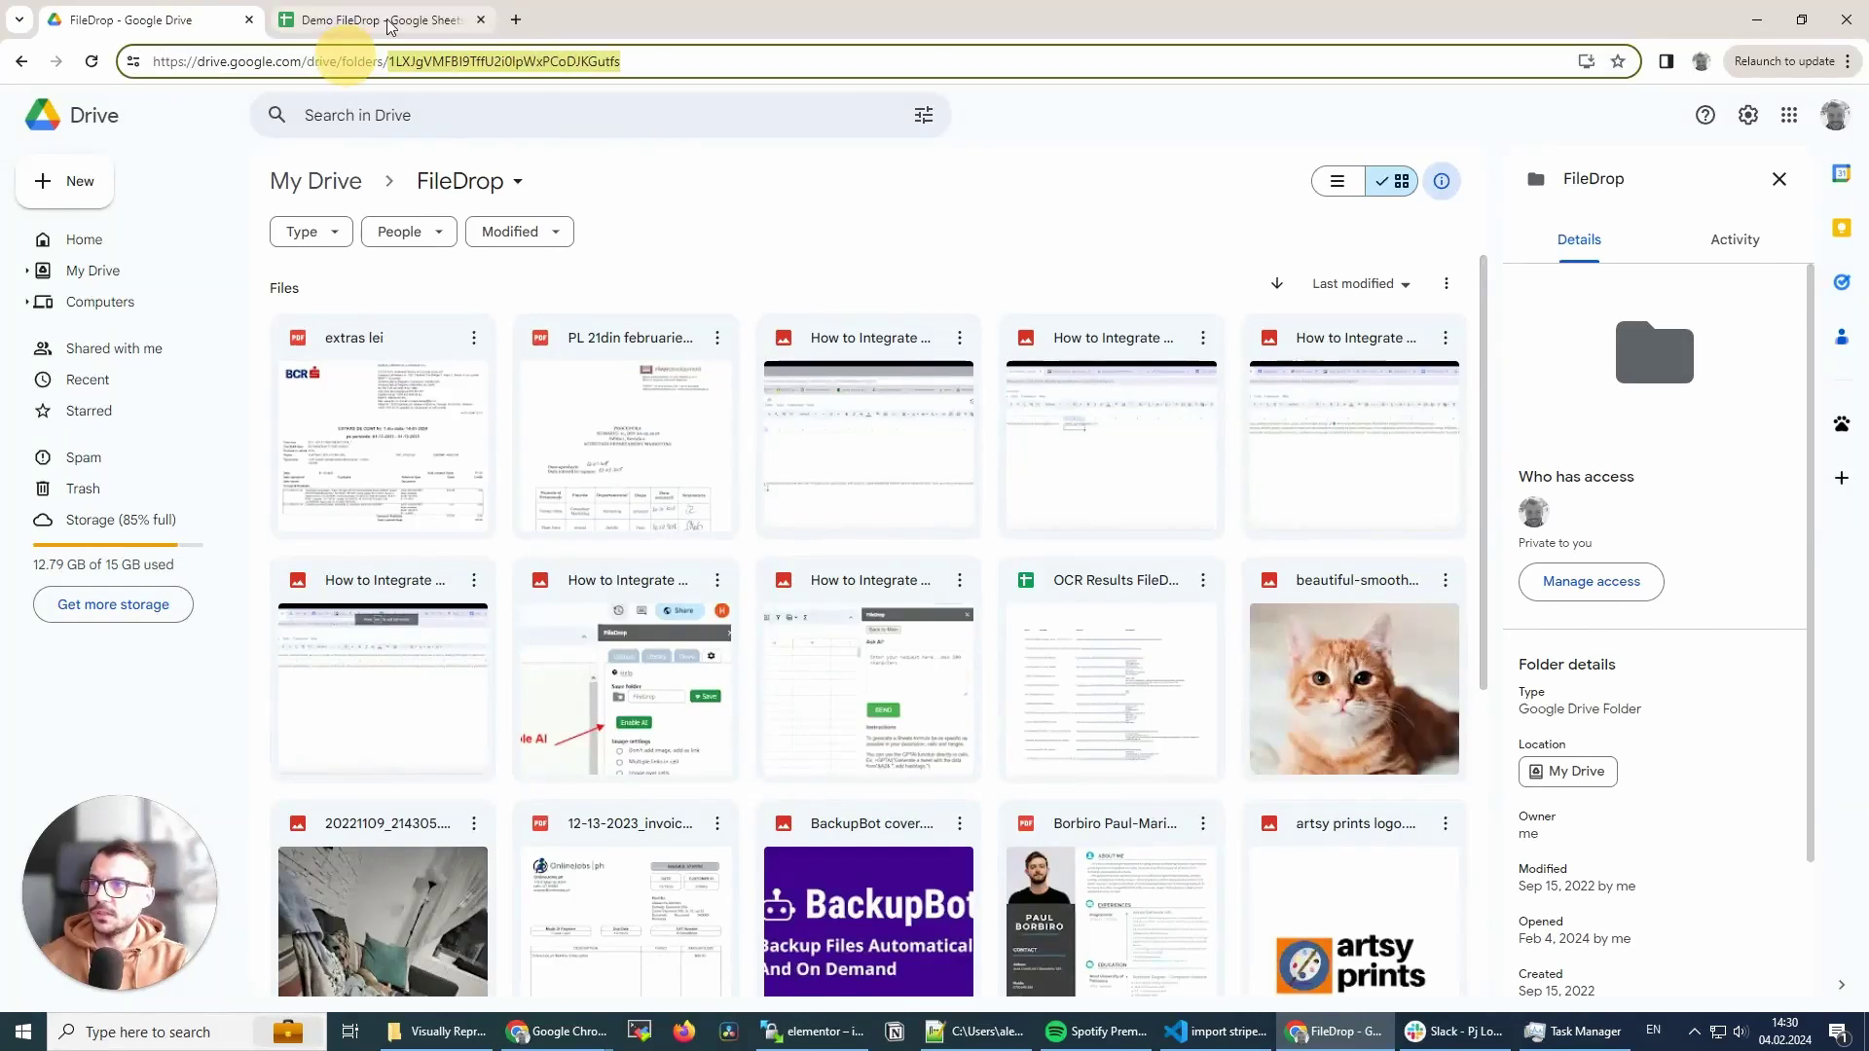
pyautogui.click(382, 19)
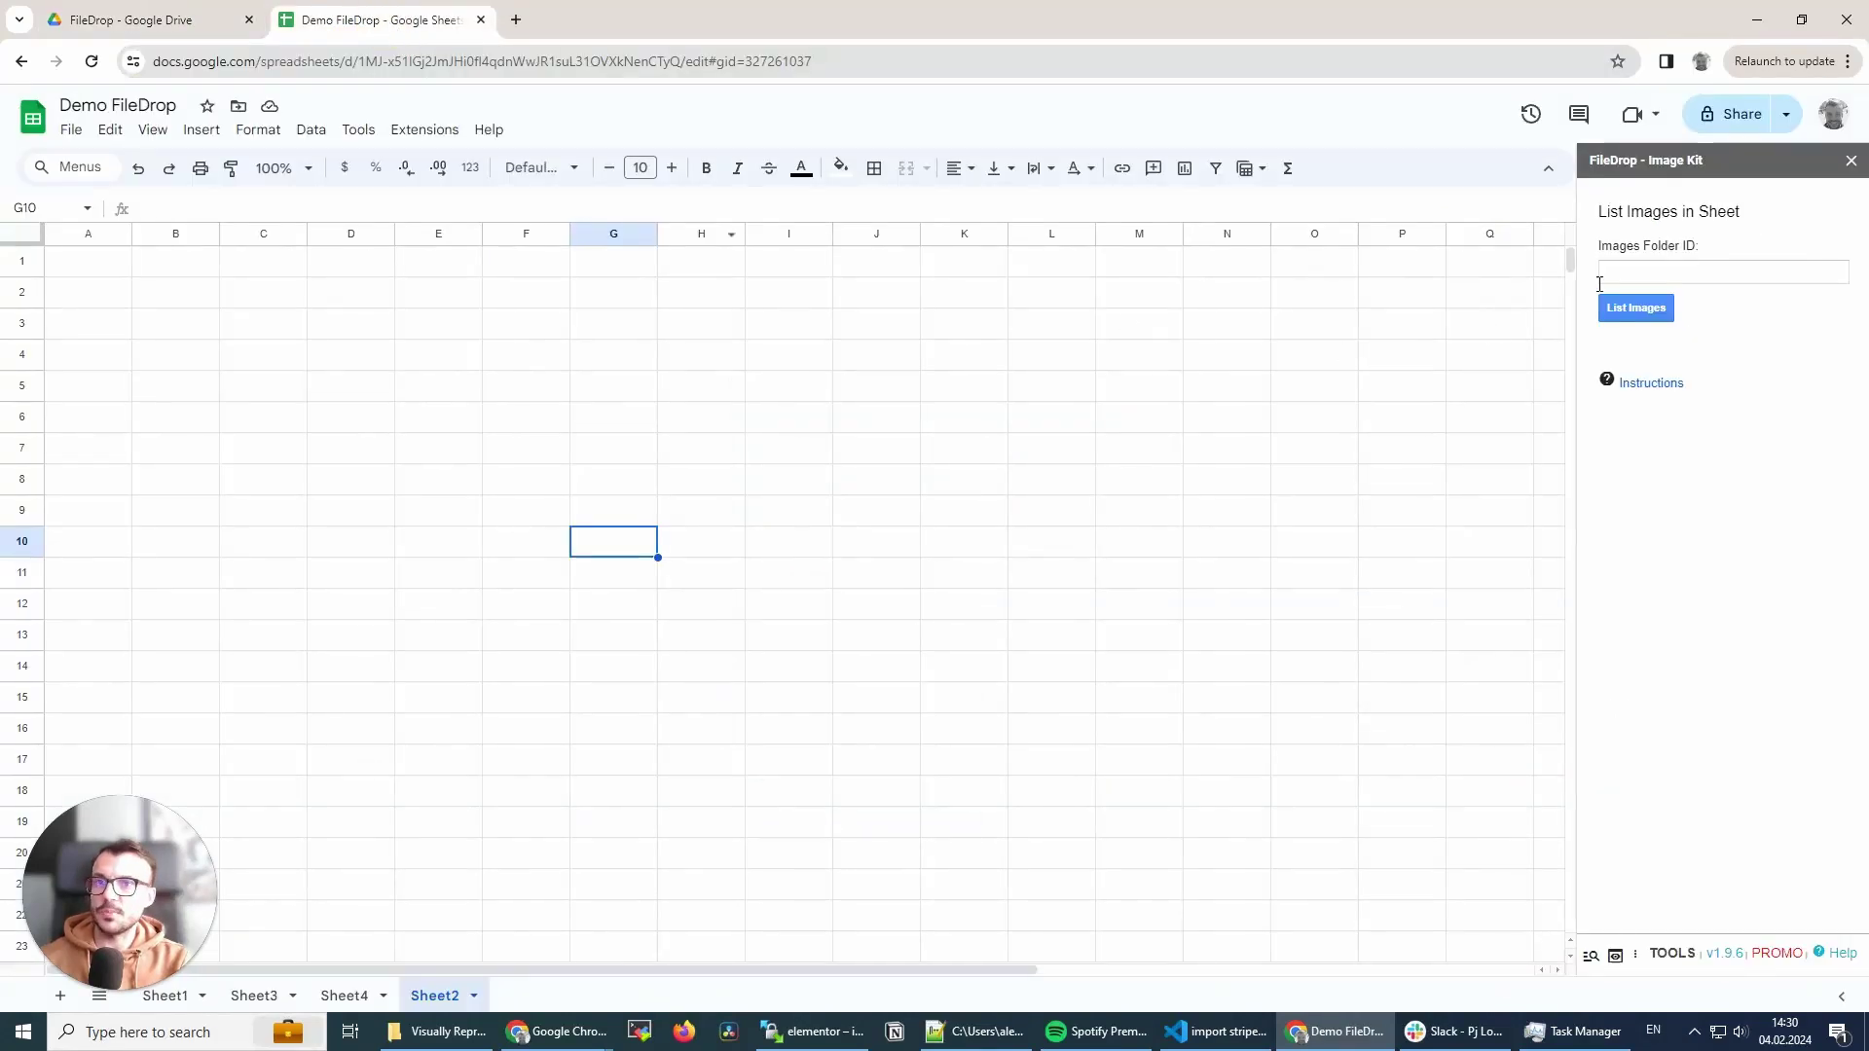
# - Paste the folder ID into Images Folder ID and list the folder's images
pyautogui.click(1628, 272)
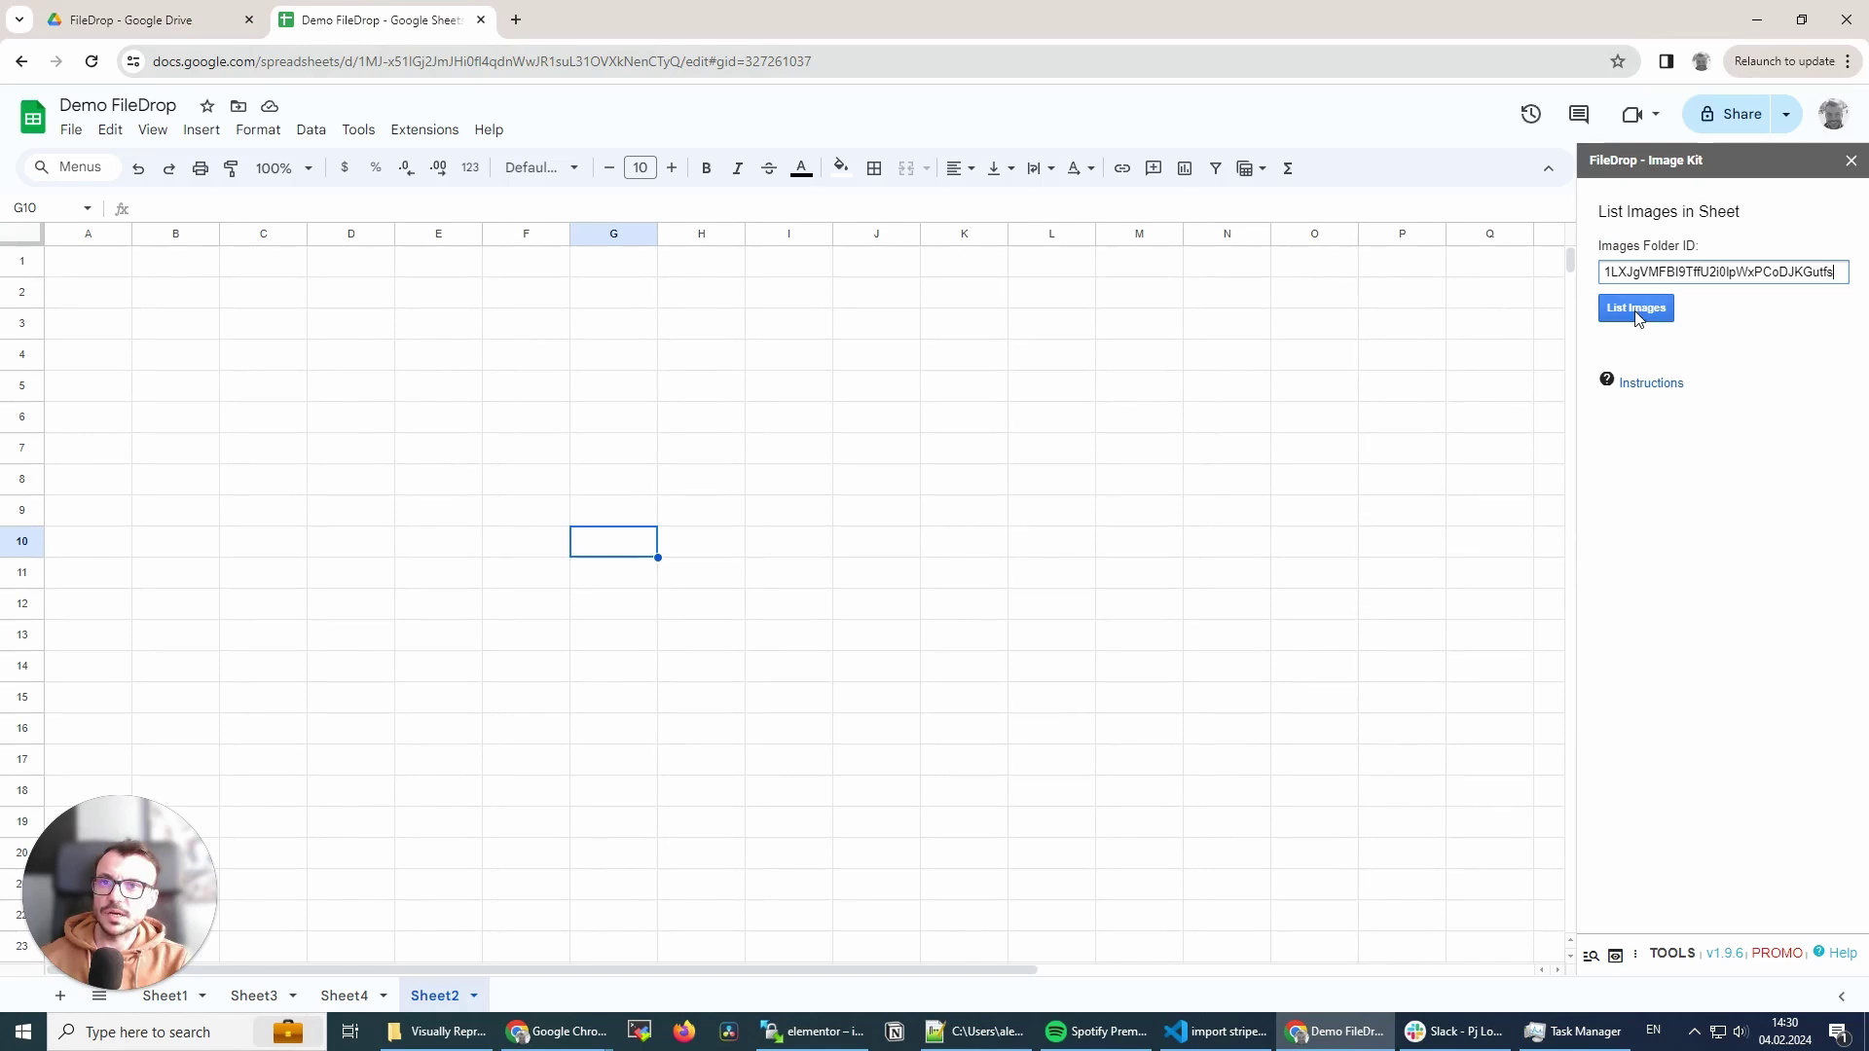
pyautogui.click(1636, 309)
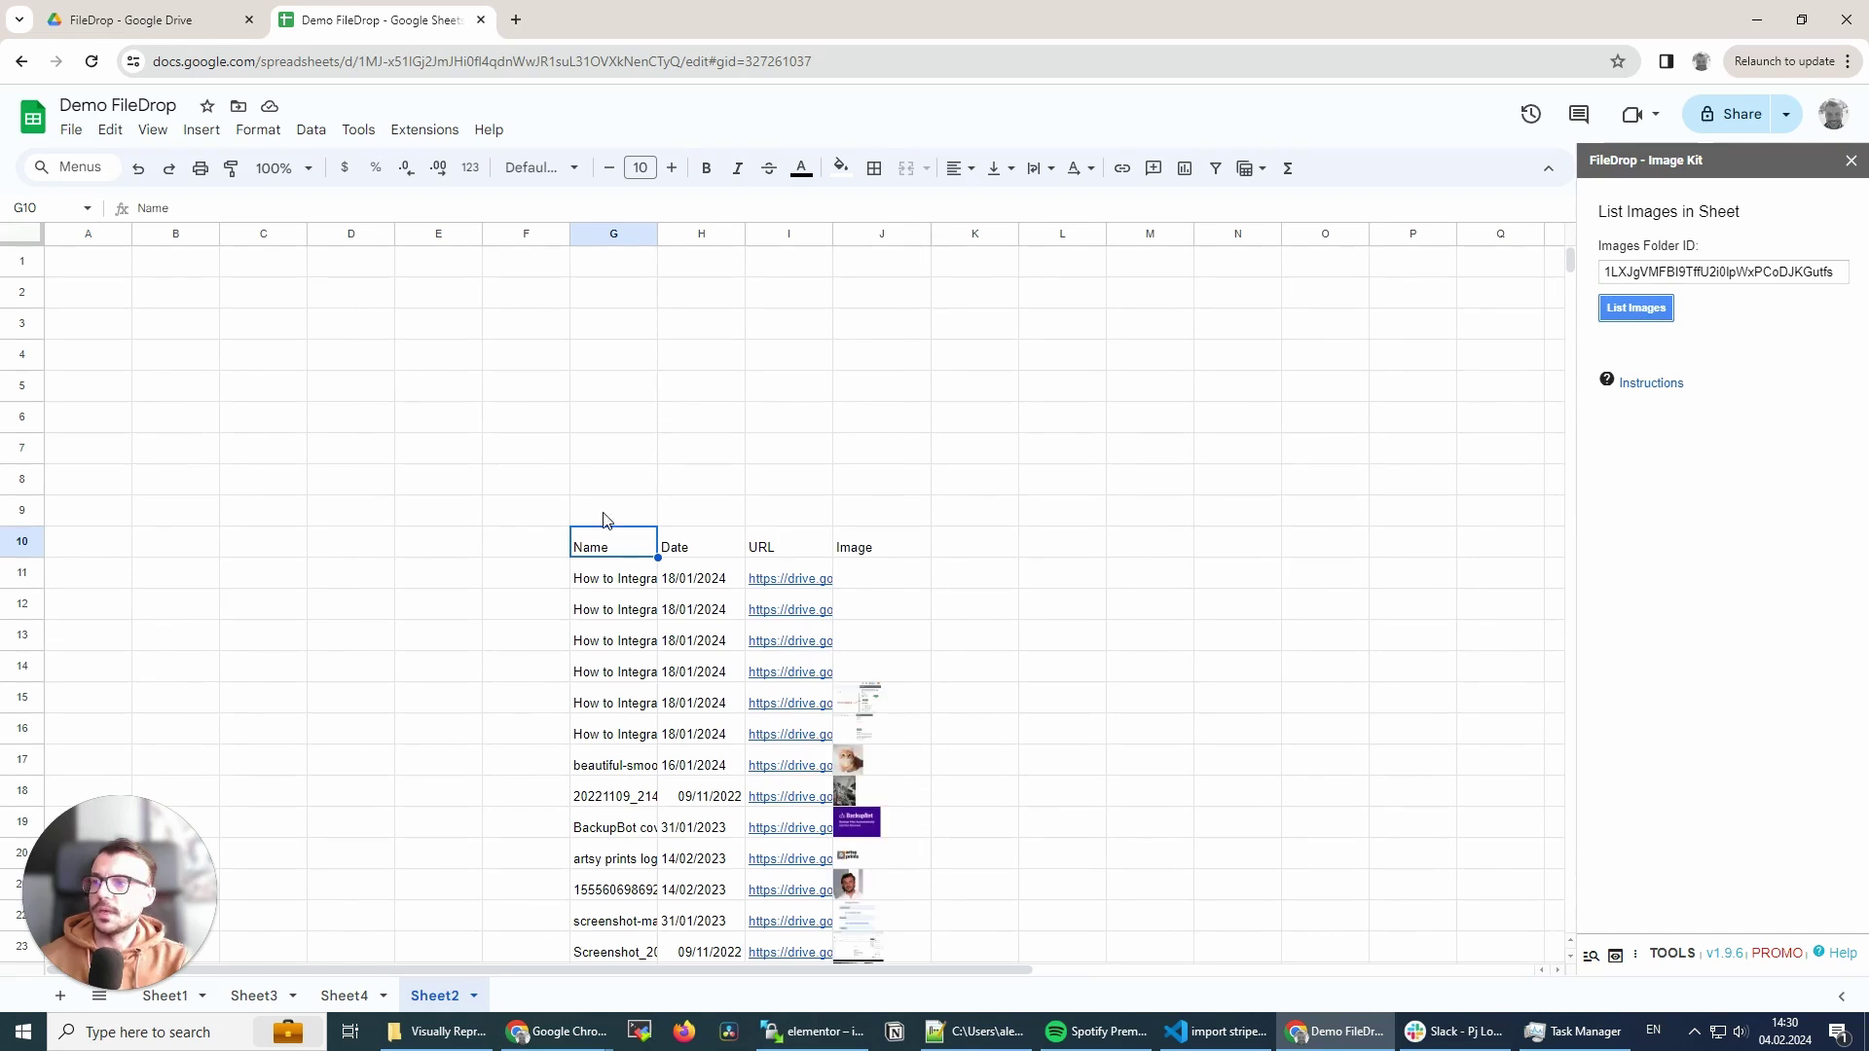
# - Review the Name, Date, URL and Image listing starting at G10, then clear the selection
pyautogui.scroll(-2, 691, 681)
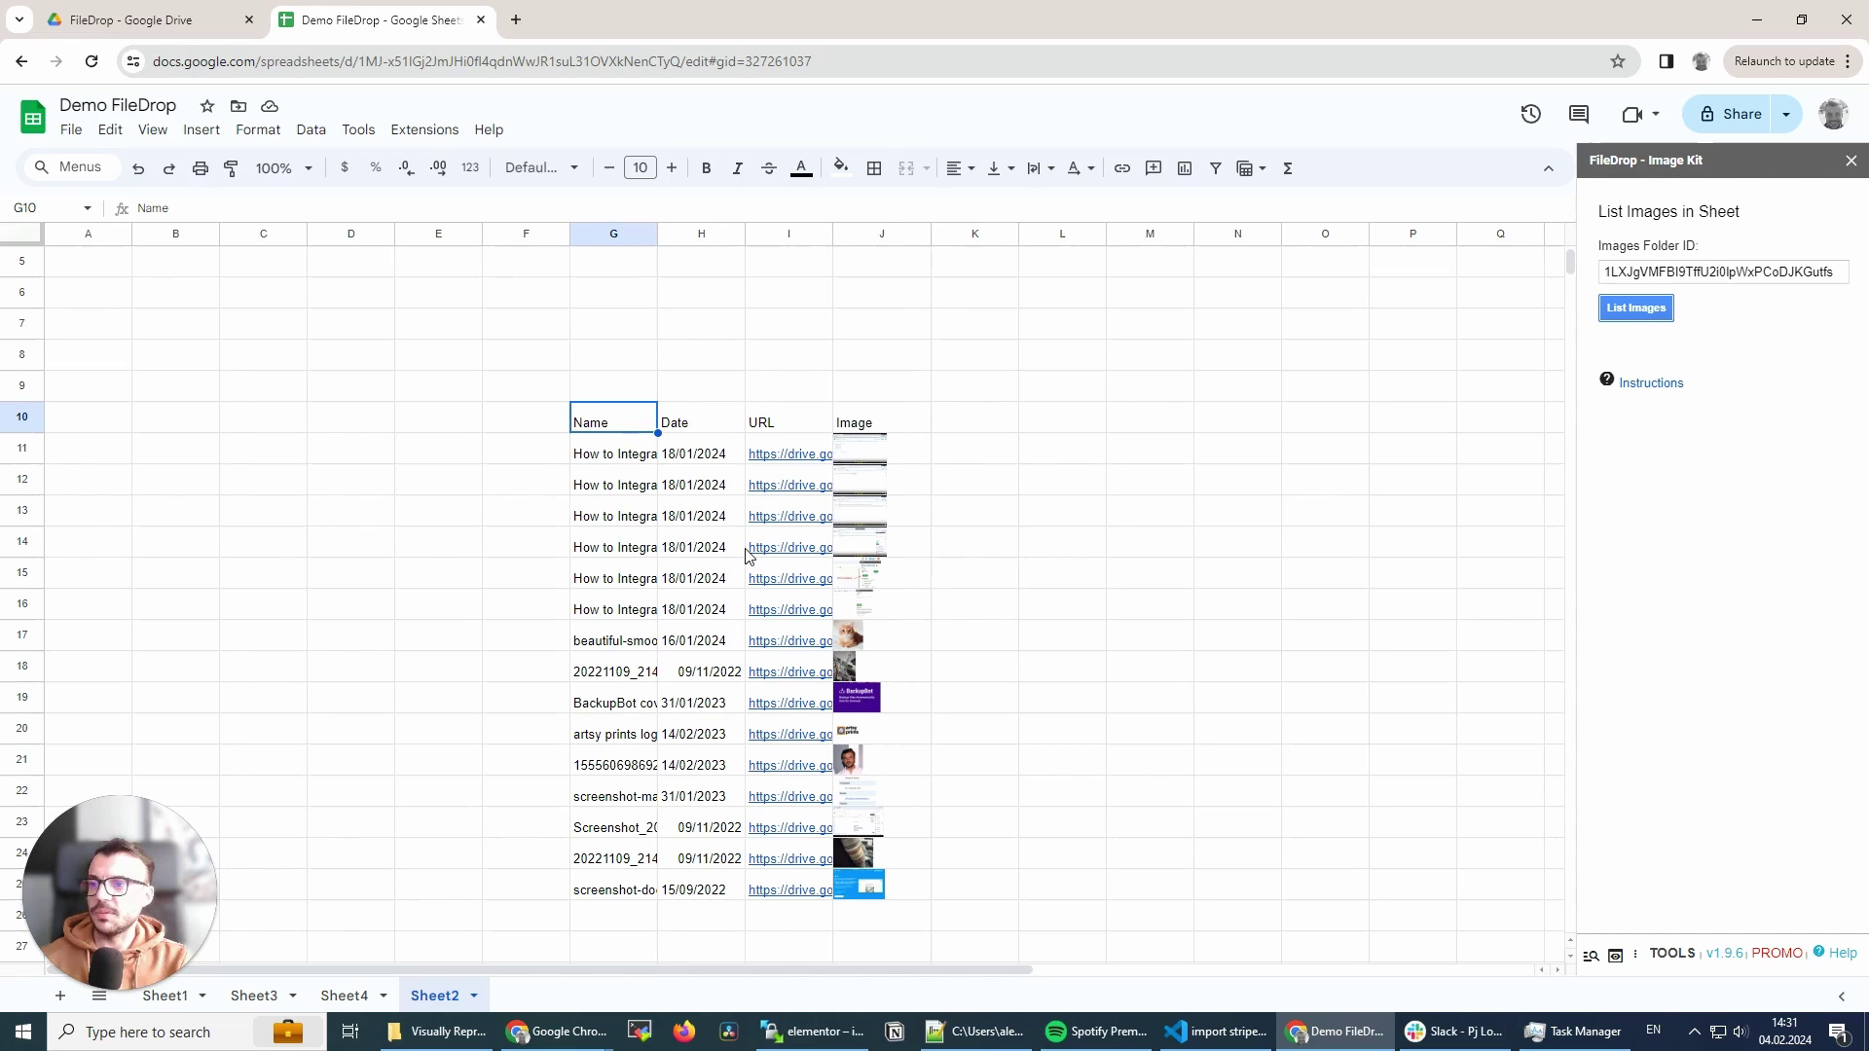
pyautogui.click(933, 235)
pyautogui.scroll(2, 158, 400)
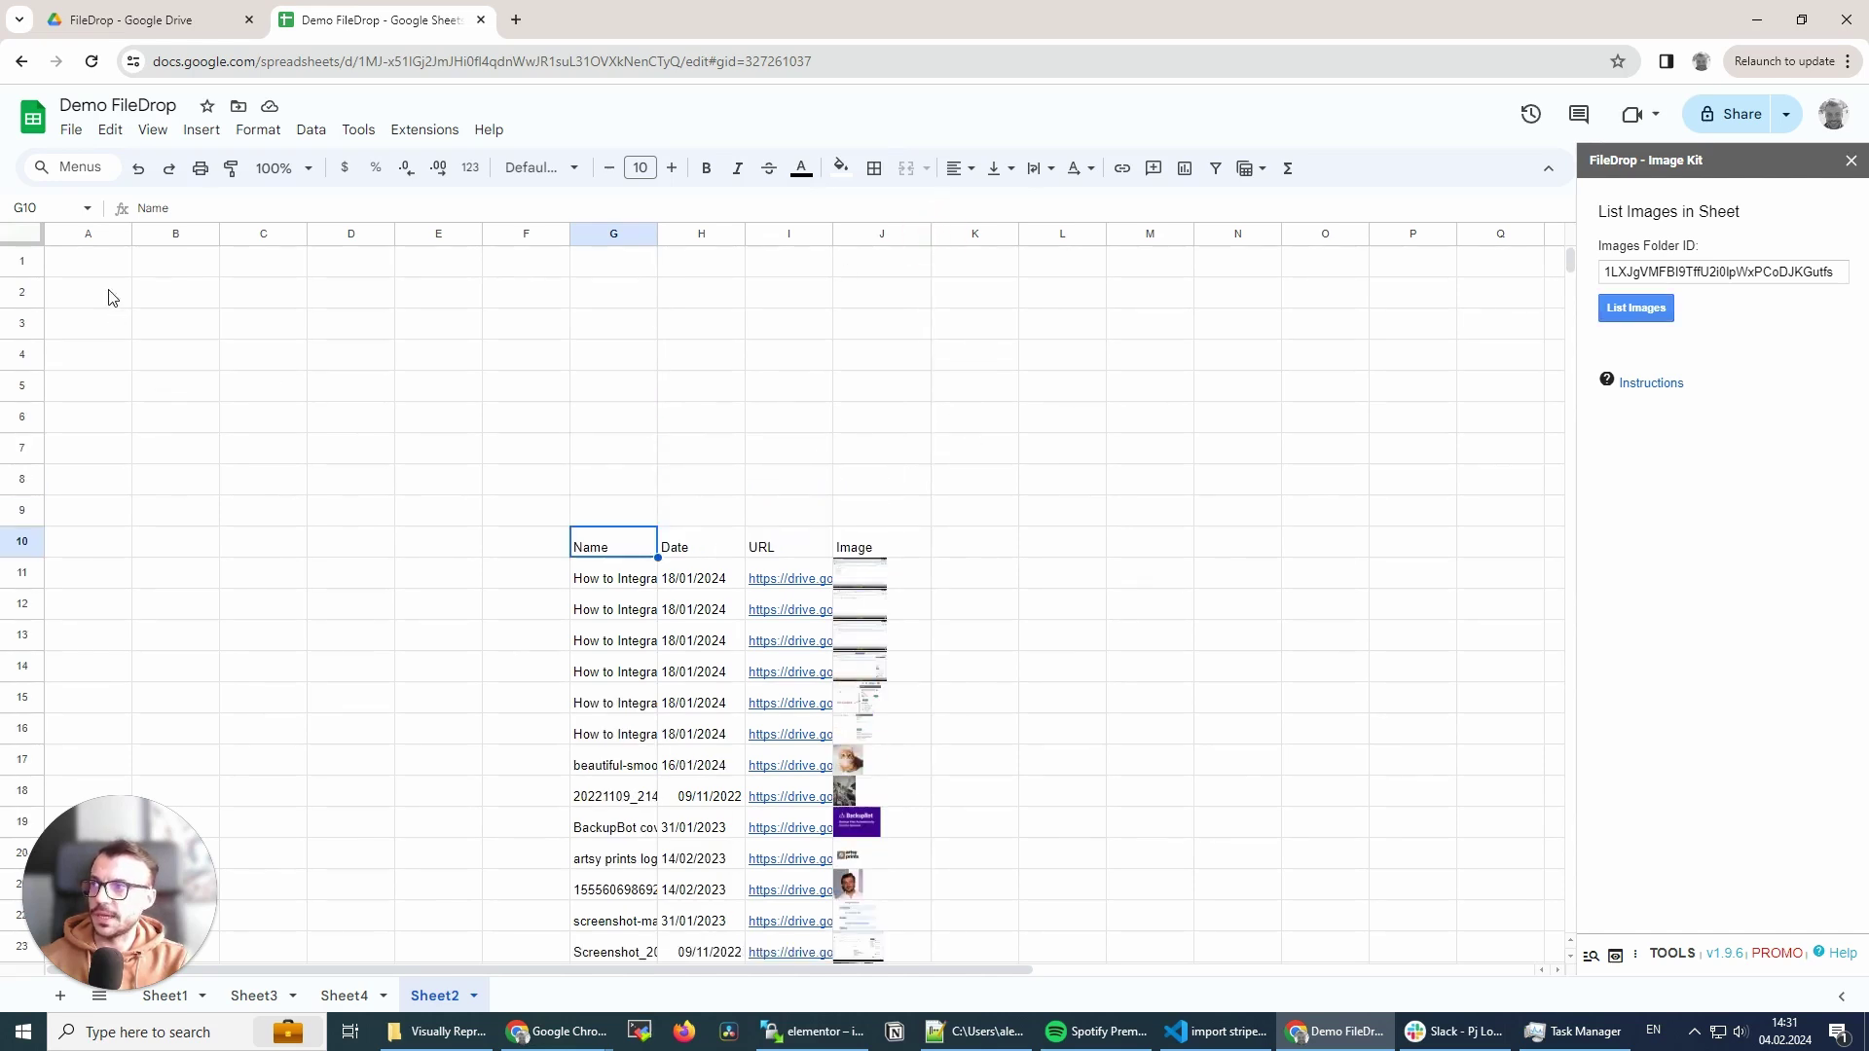
pyautogui.click(110, 261)
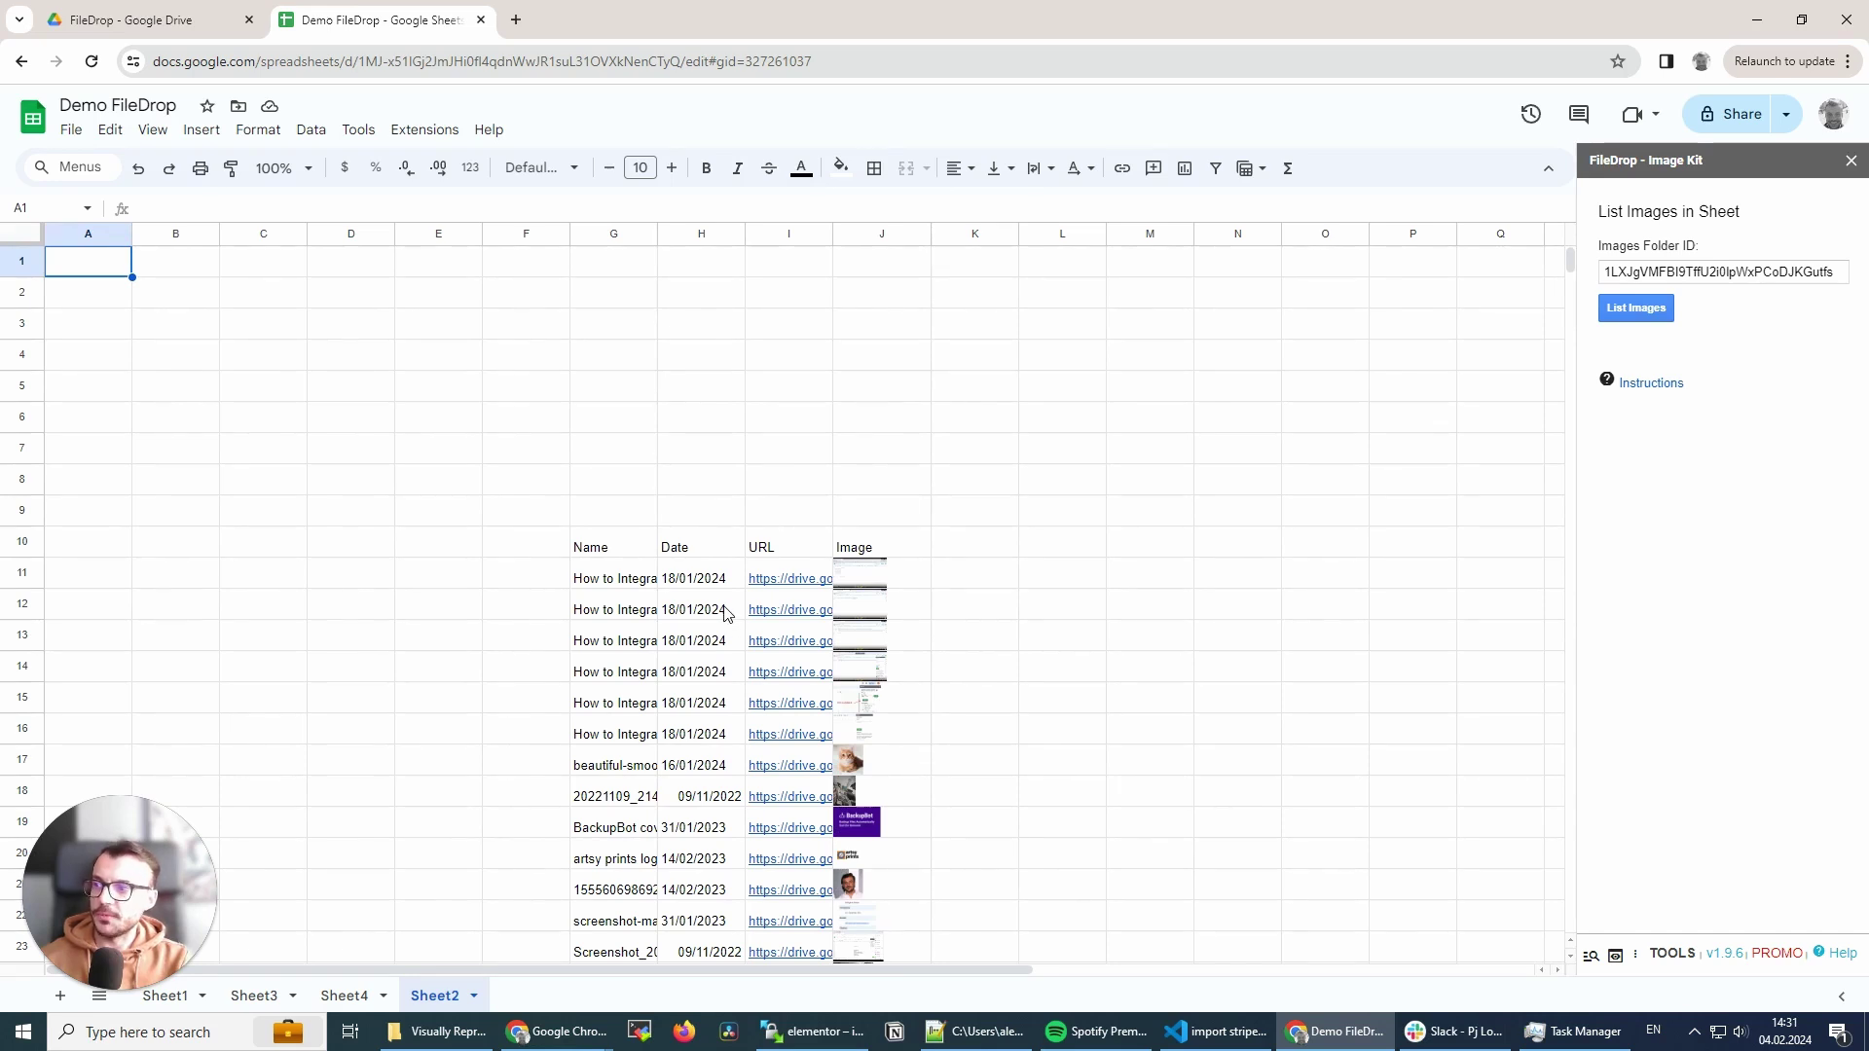
pyautogui.scroll(-1, 723, 633)
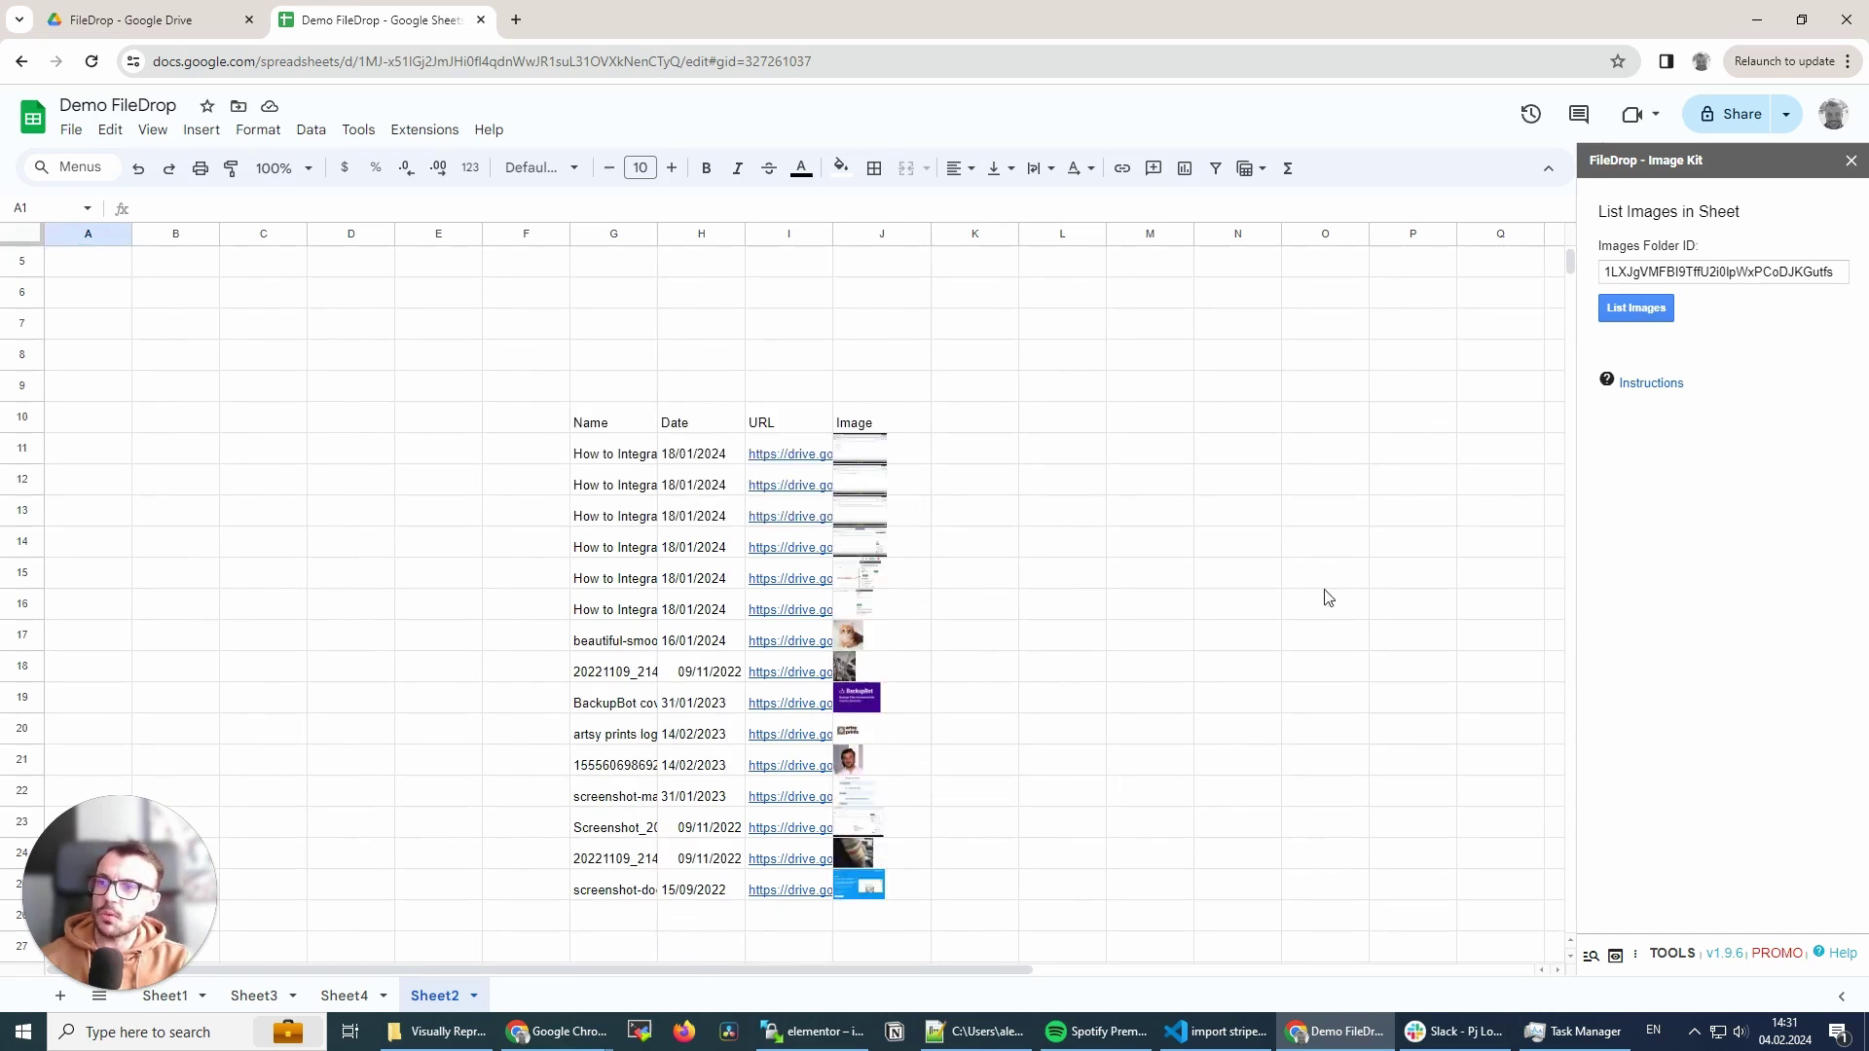
# - Widen column J and heighten row 11 so J11's thumbnail shows enlarged
pyautogui.click(923, 450)
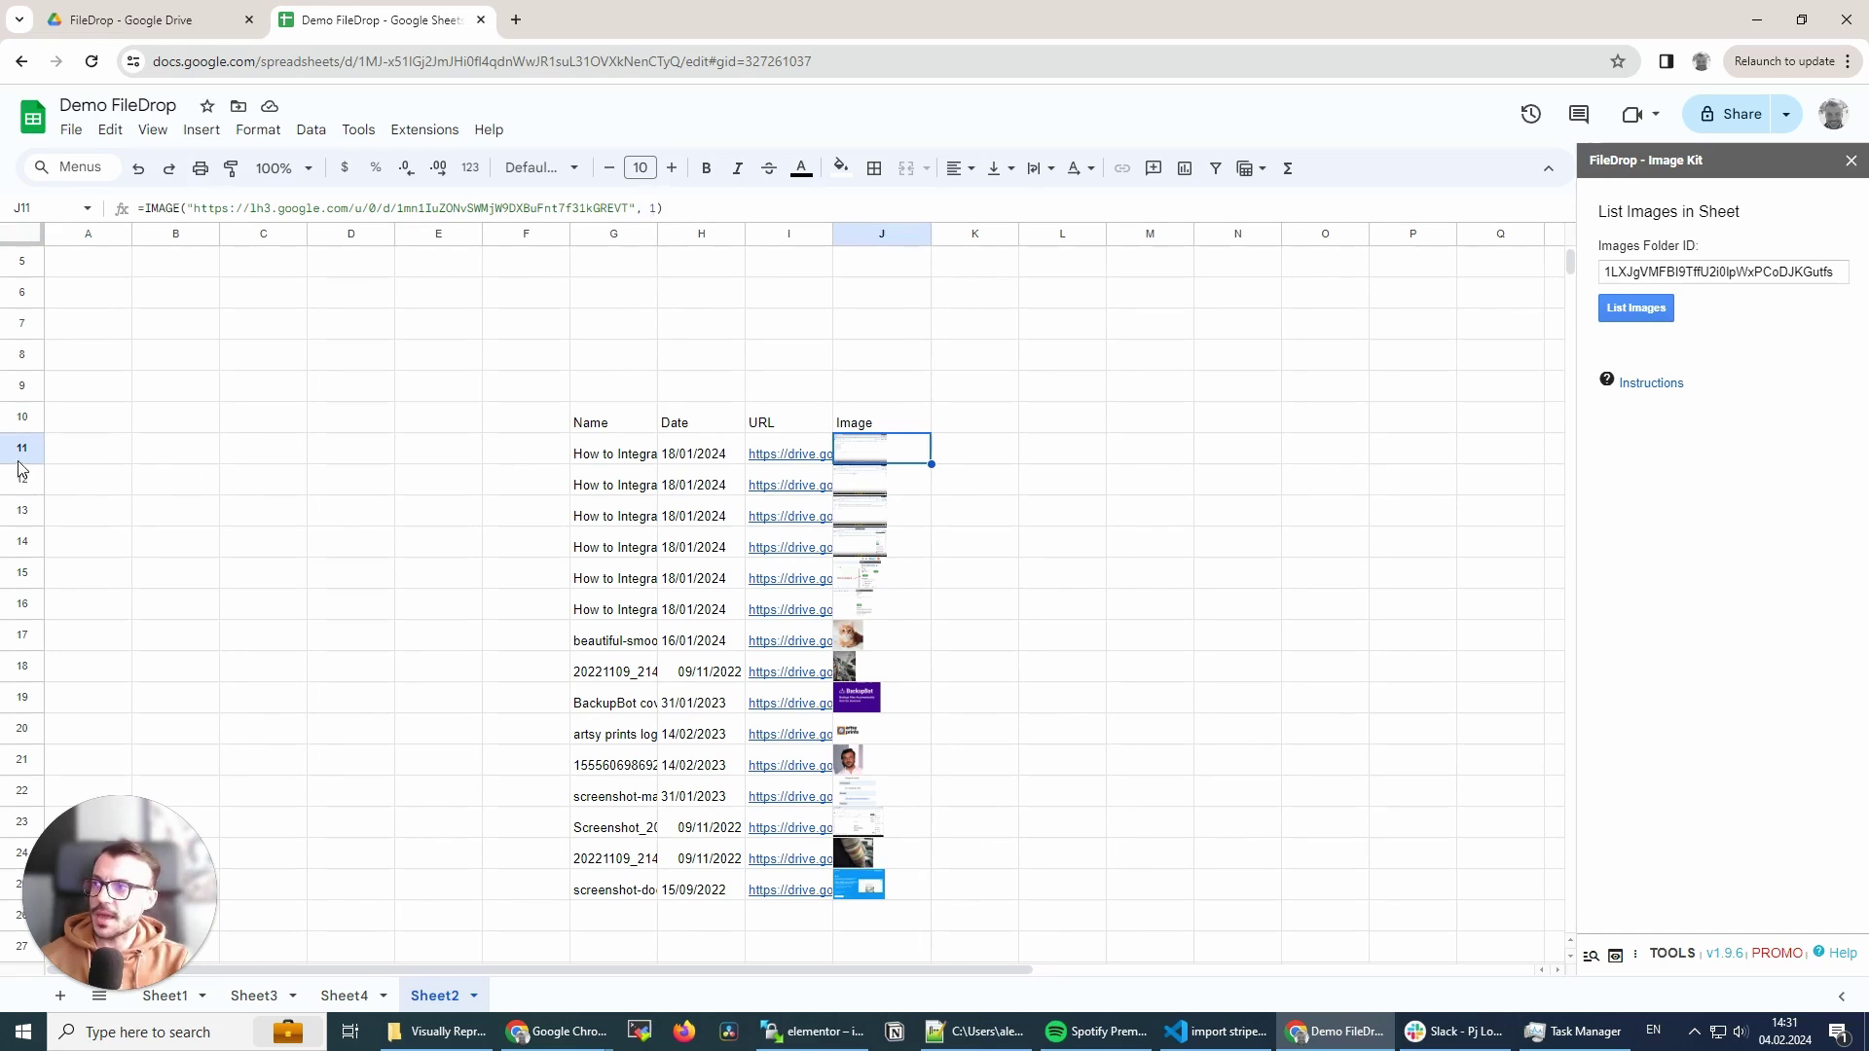
pyautogui.moveTo(930, 234); pyautogui.dragTo(1063, 235)
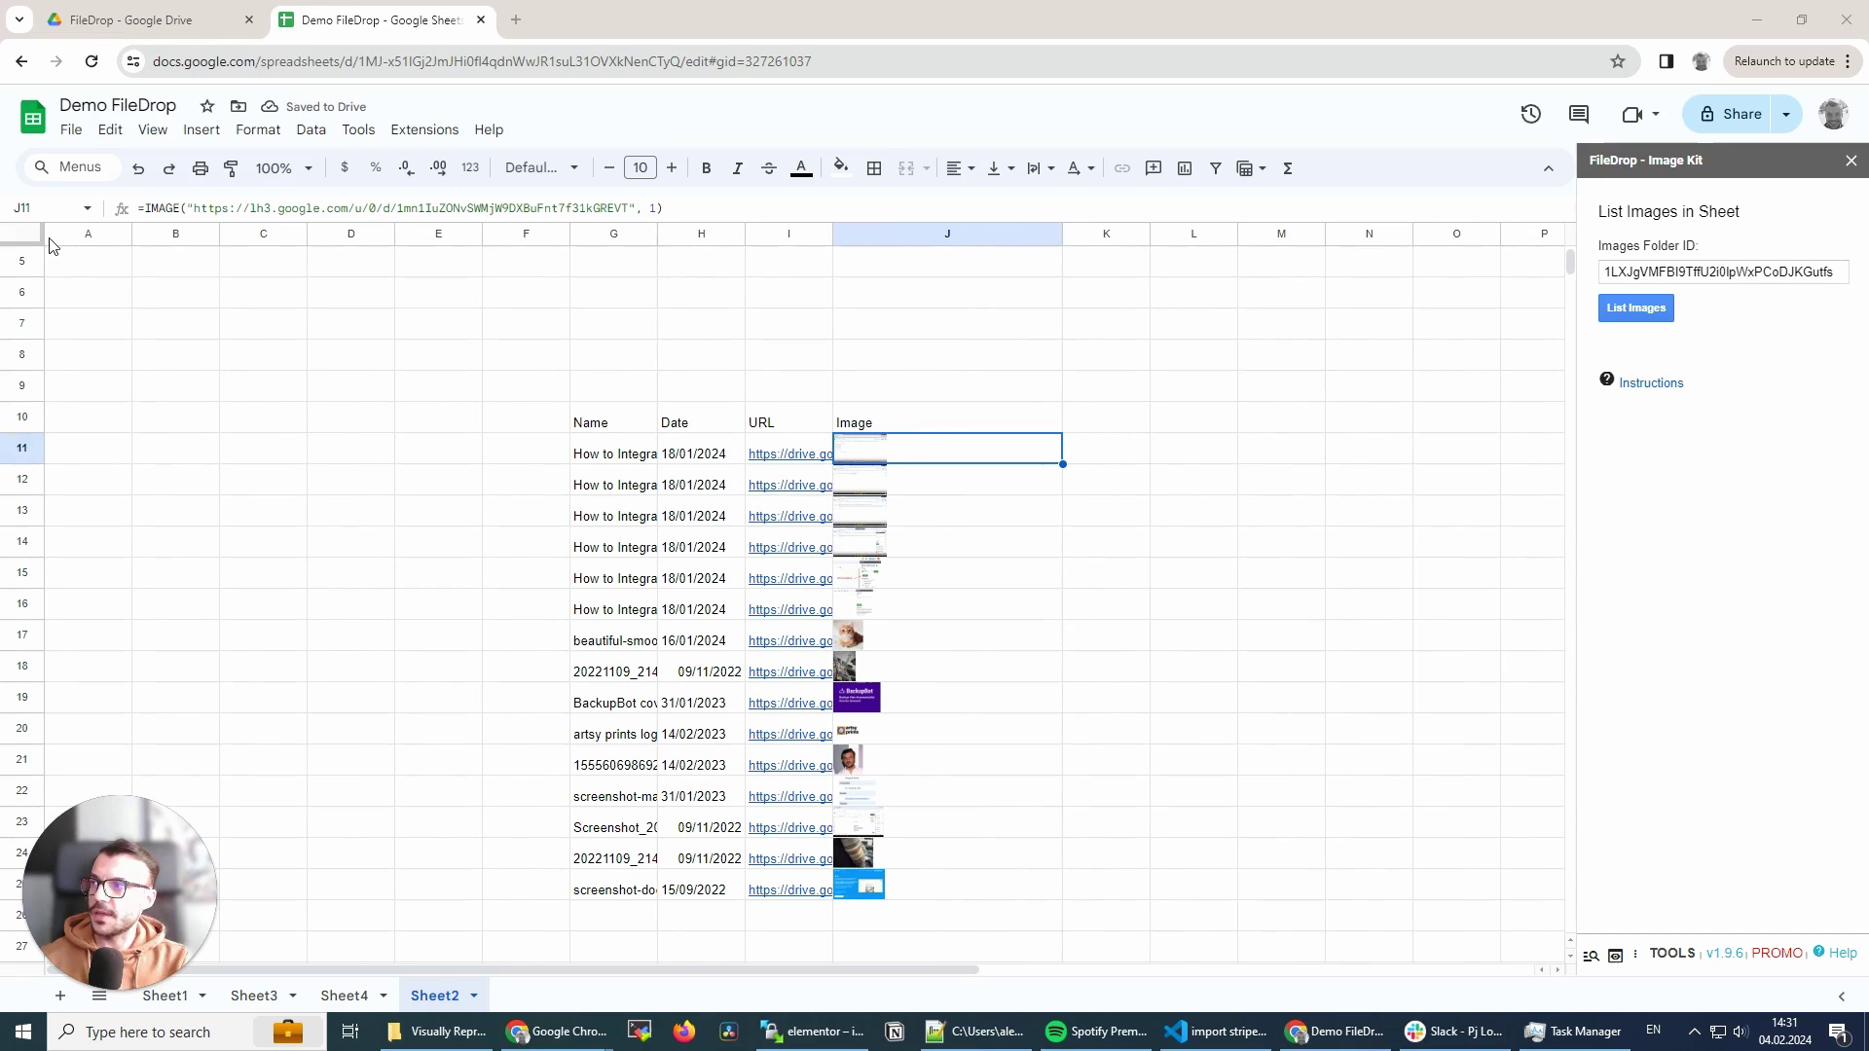
pyautogui.moveTo(21, 463); pyautogui.dragTo(29, 563)
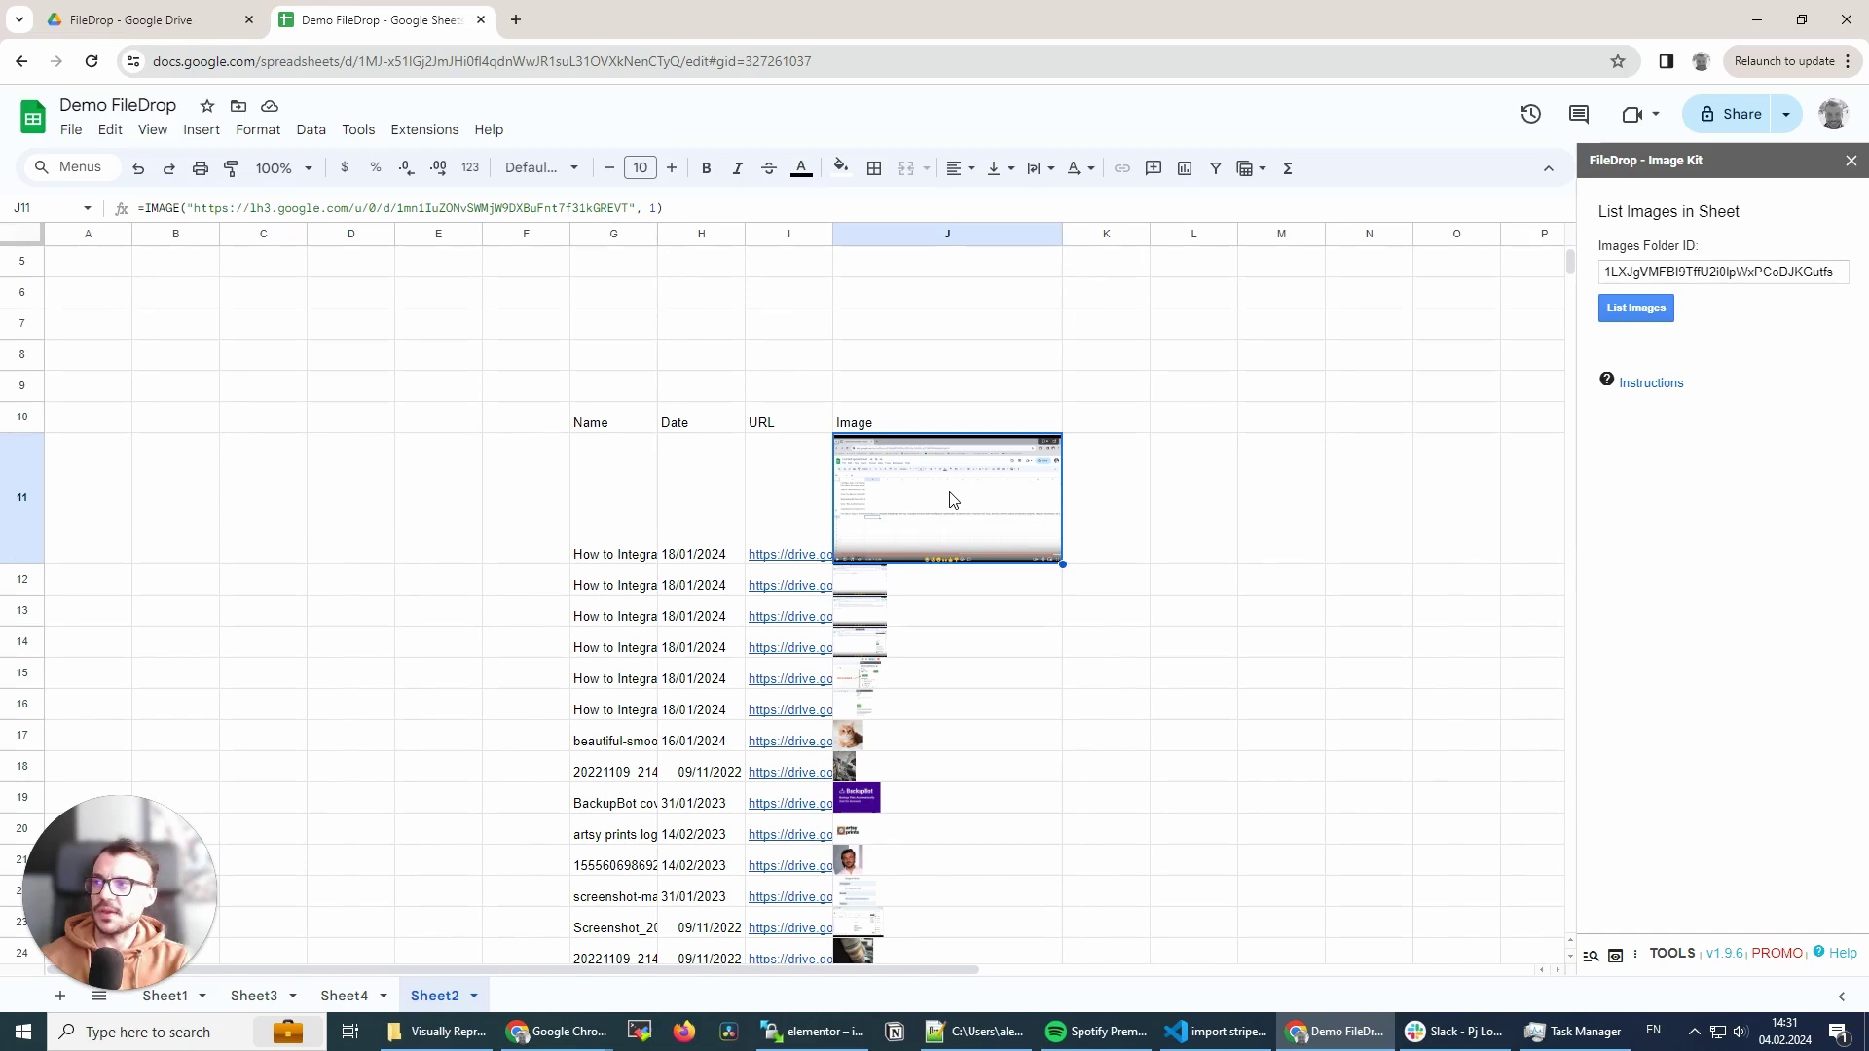
# - Copy the image listing from G10:J25 and paste it starting at A1
pyautogui.moveTo(611, 423); pyautogui.dragTo(977, 798)
pyautogui.scroll(-2, 983, 751)
pyautogui.hotkey('ctrl', 'c')
pyautogui.scroll(3, 977, 798)
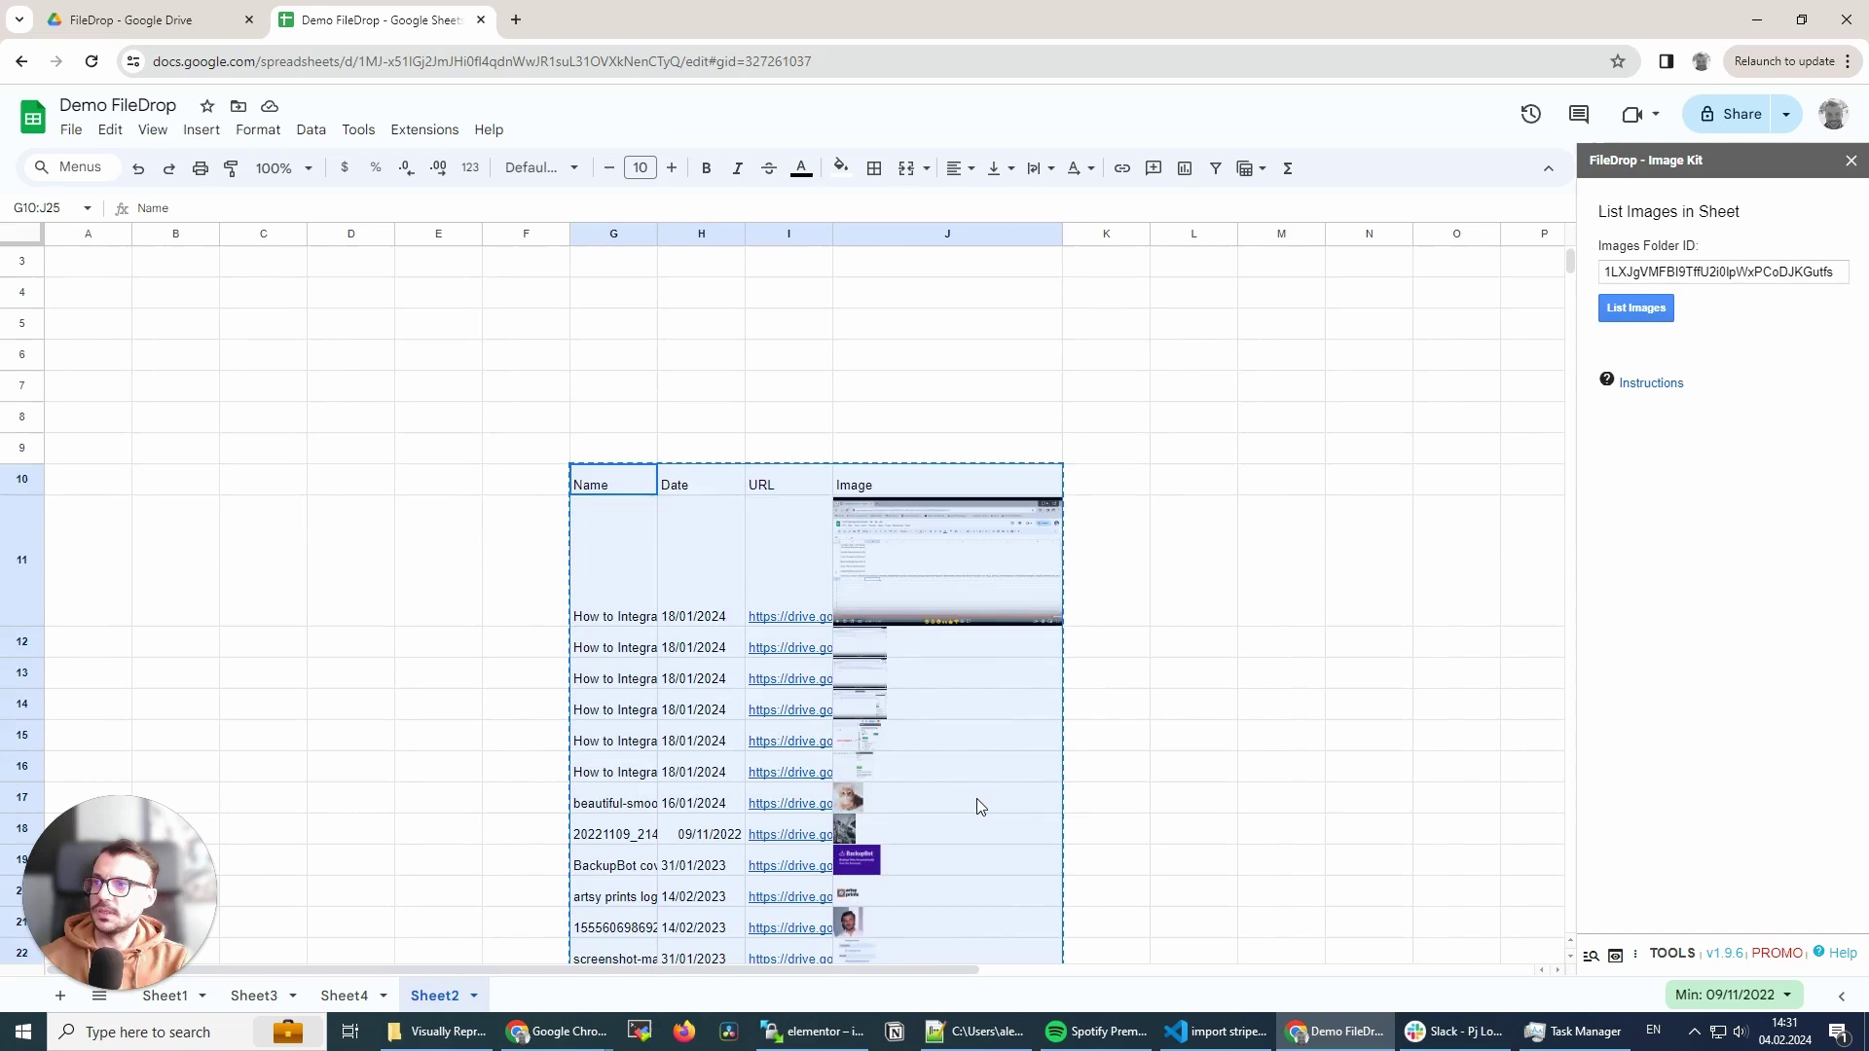
pyautogui.scroll(1, 978, 806)
pyautogui.click(75, 258)
pyautogui.hotkey('ctrl', 'v')
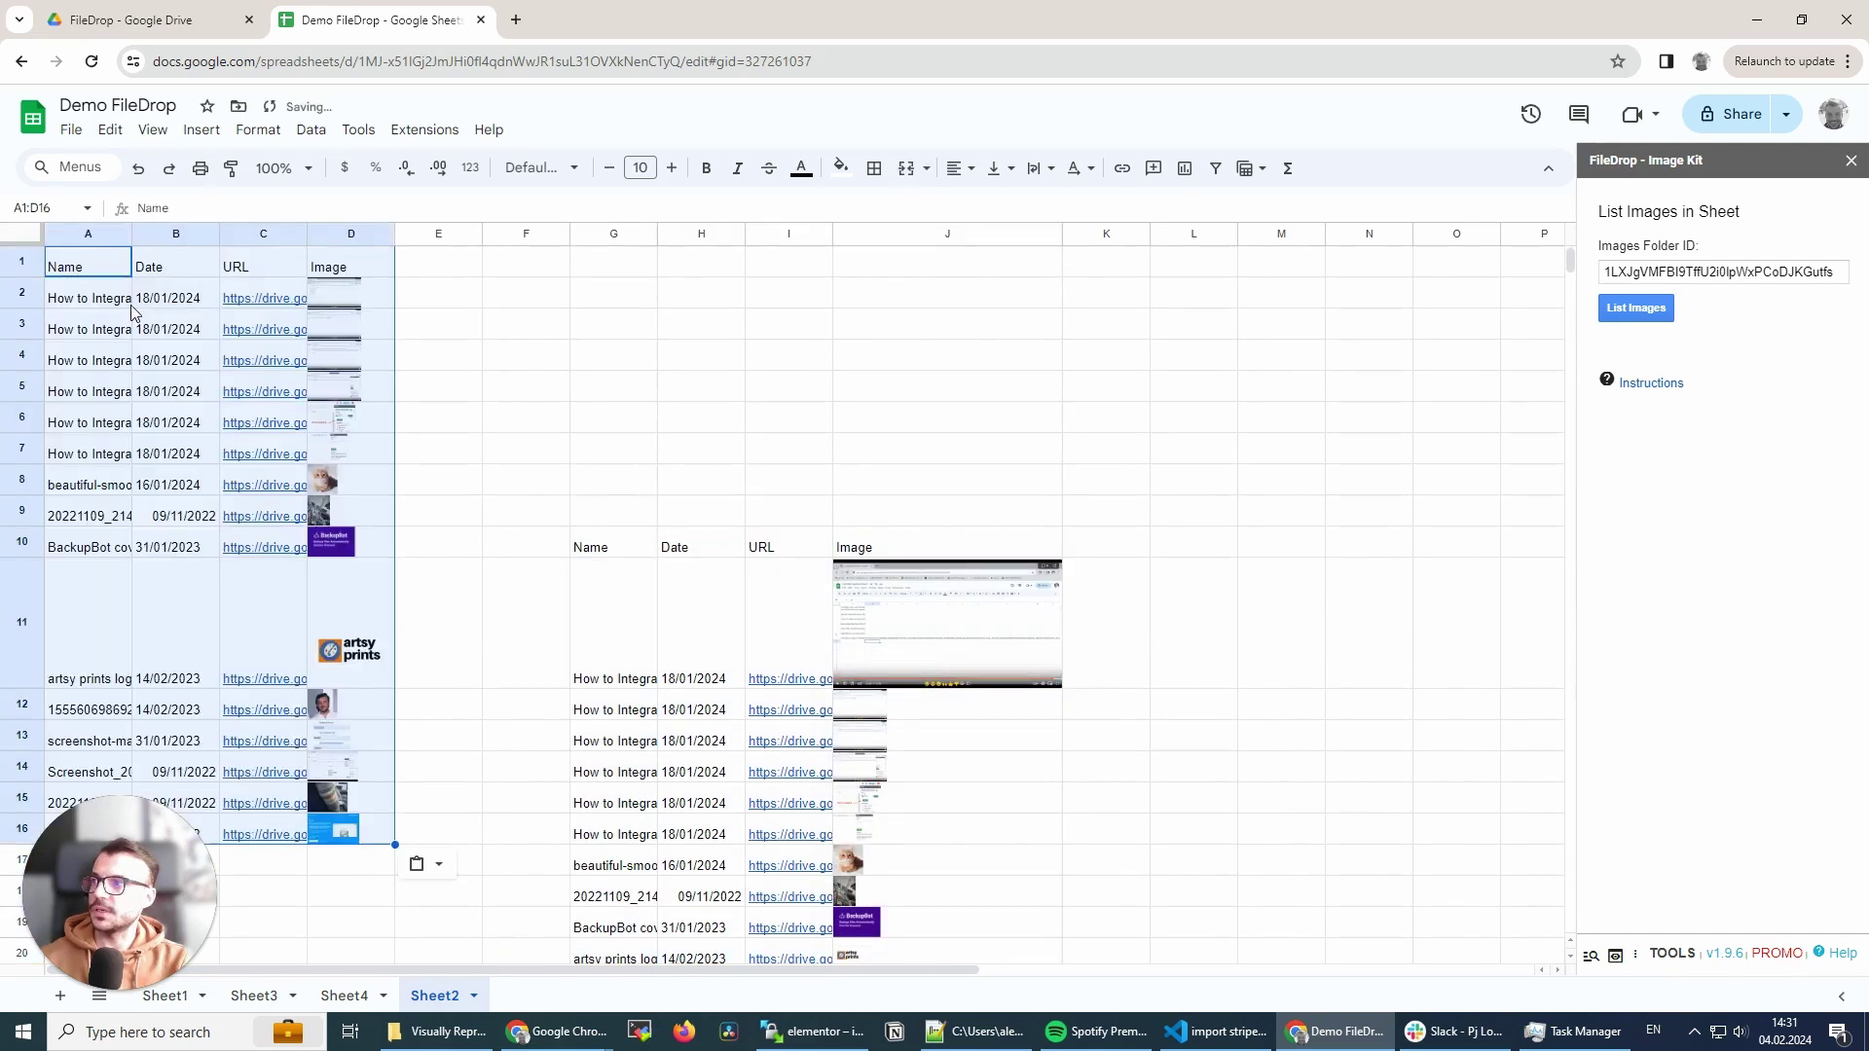
# - Delete the original listing in G10:J25 and deselect by picking an empty cell
pyautogui.click(679, 626)
pyautogui.moveTo(584, 542); pyautogui.dragTo(843, 856)
pyautogui.scroll(-3, 856, 763)
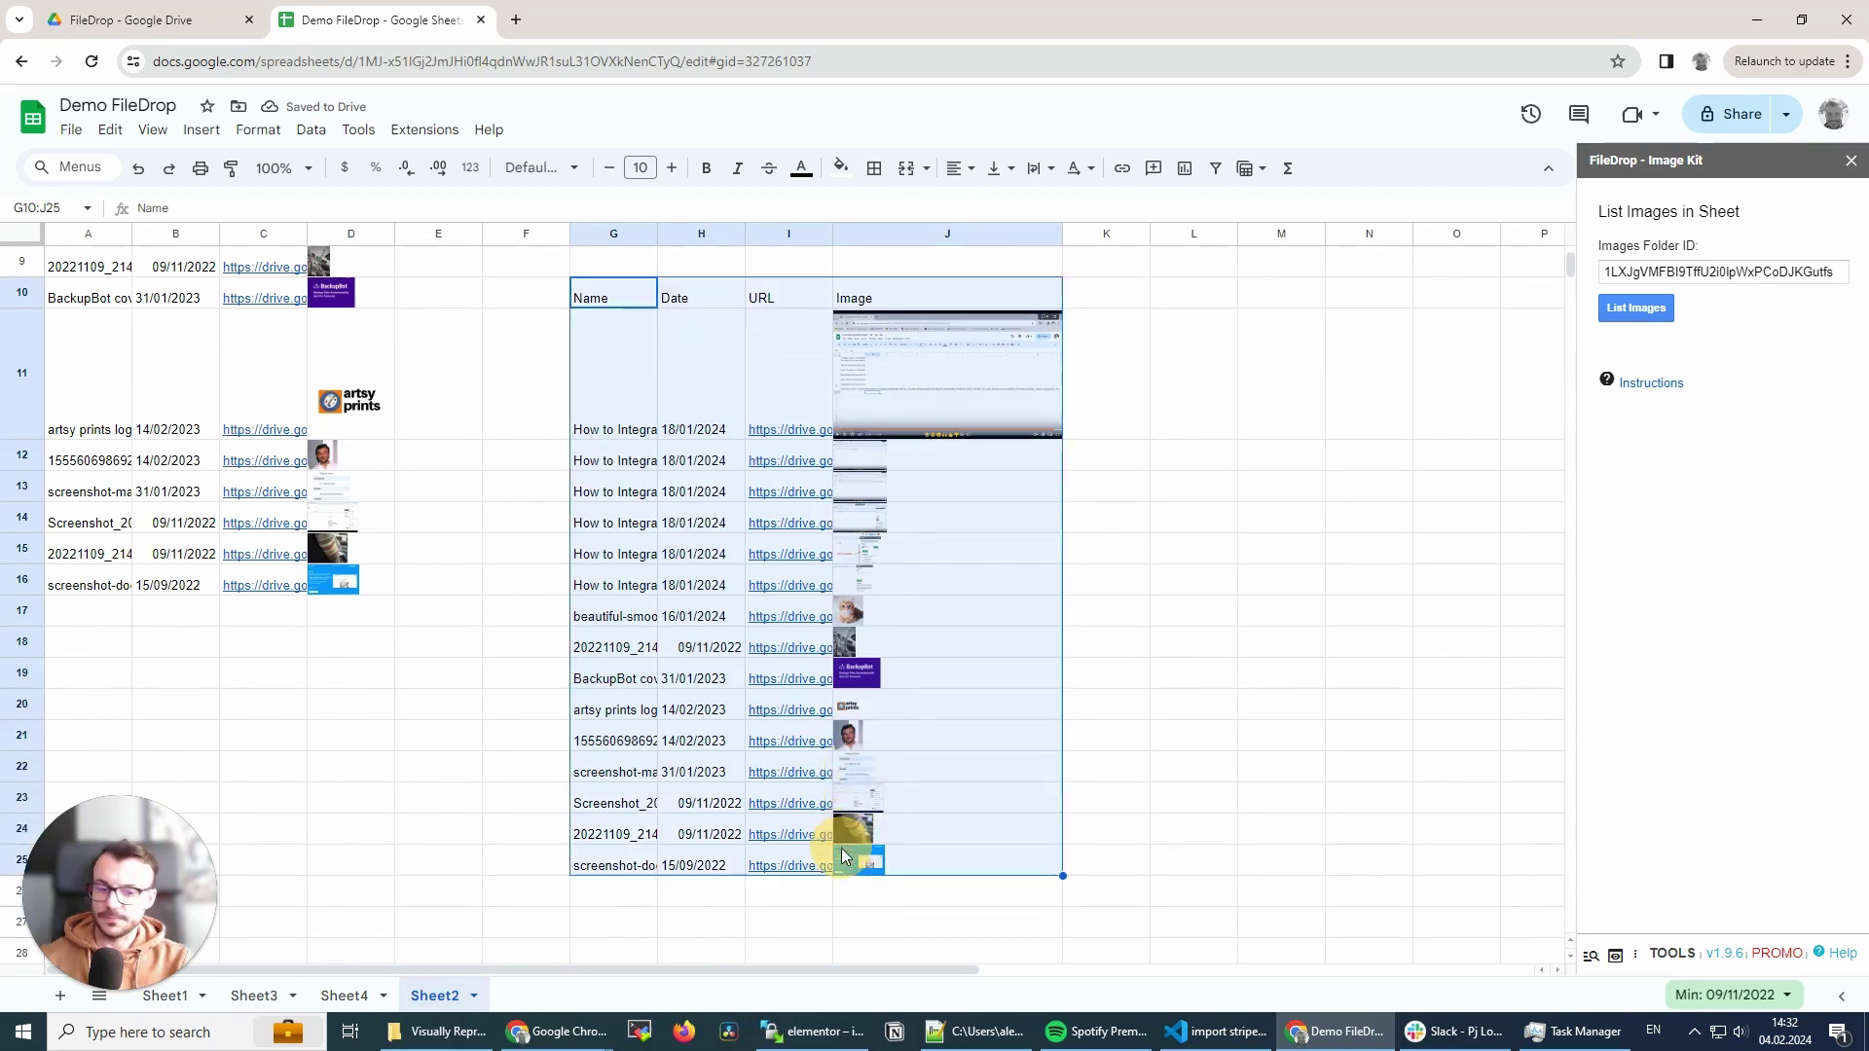
pyautogui.press('Delete')
pyautogui.scroll(3, 836, 839)
pyautogui.click(563, 474)
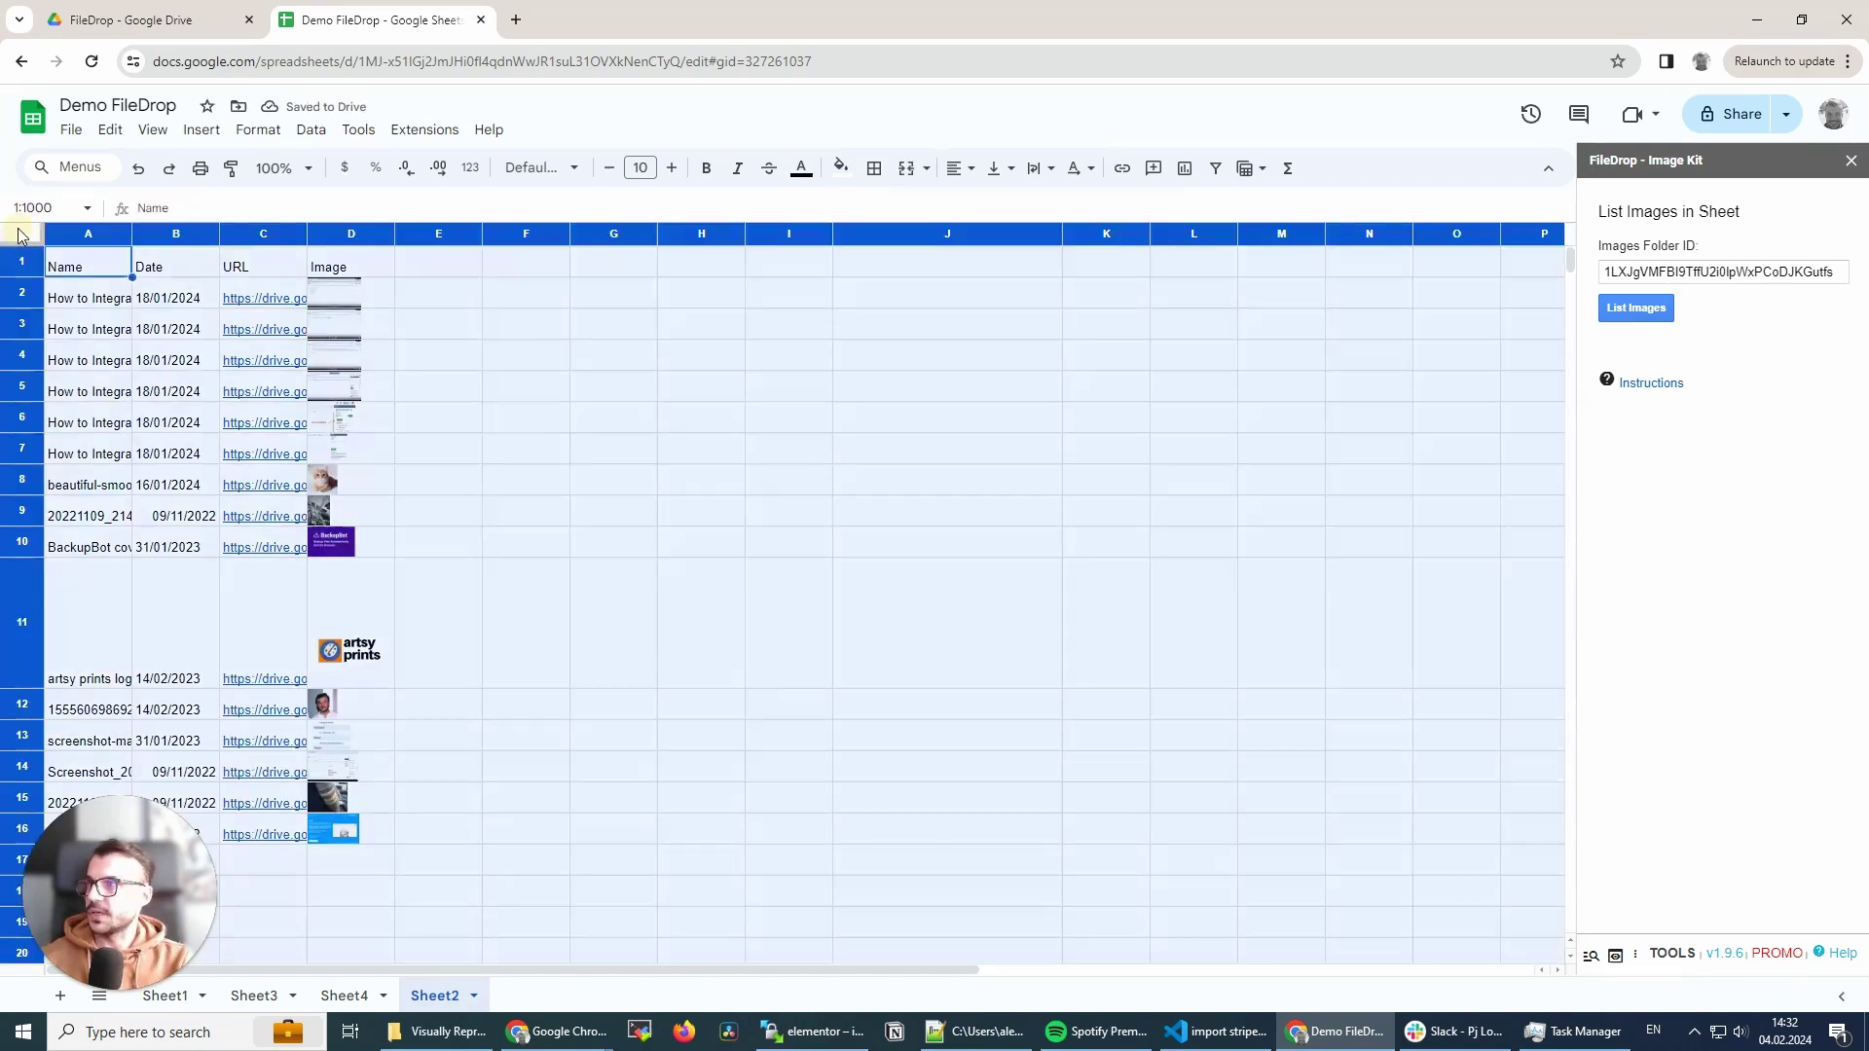
# - Make all rows about 141 px tall and columns wider, then shorten header row 1
pyautogui.click(24, 233)
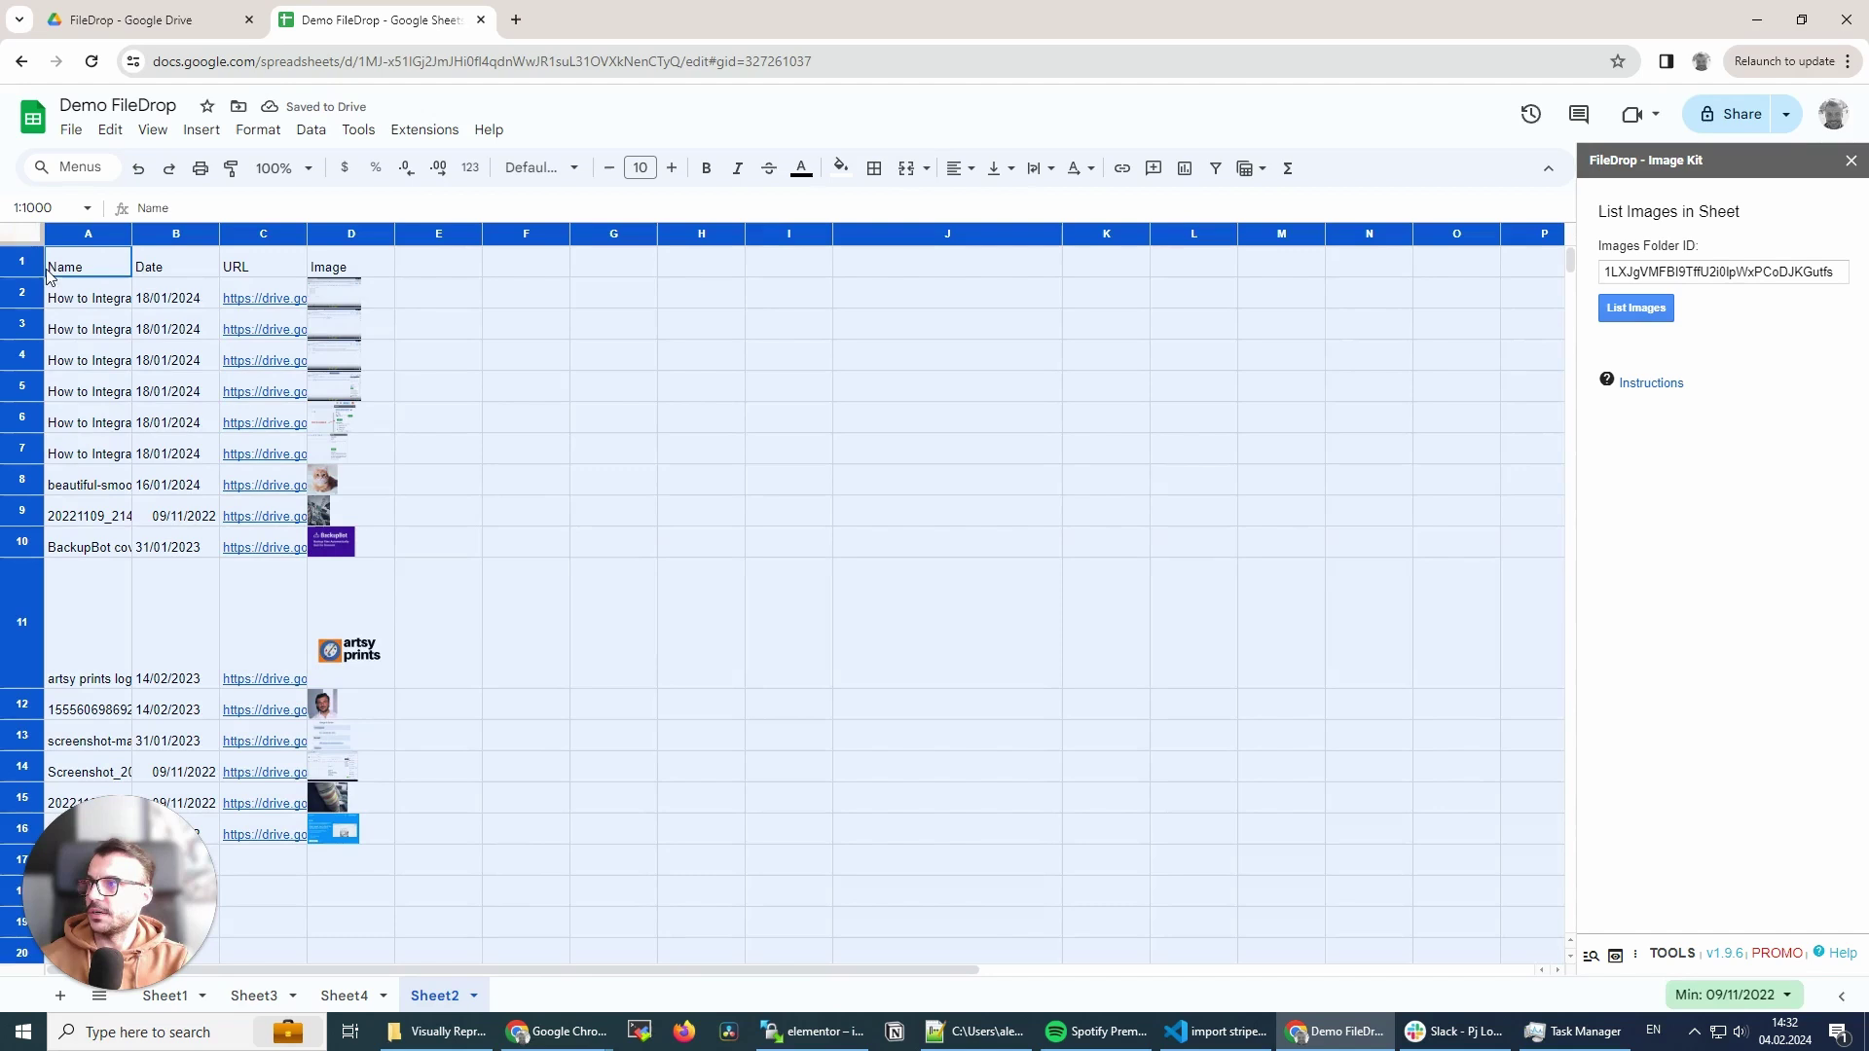
pyautogui.moveTo(22, 278); pyautogui.dragTo(20, 328)
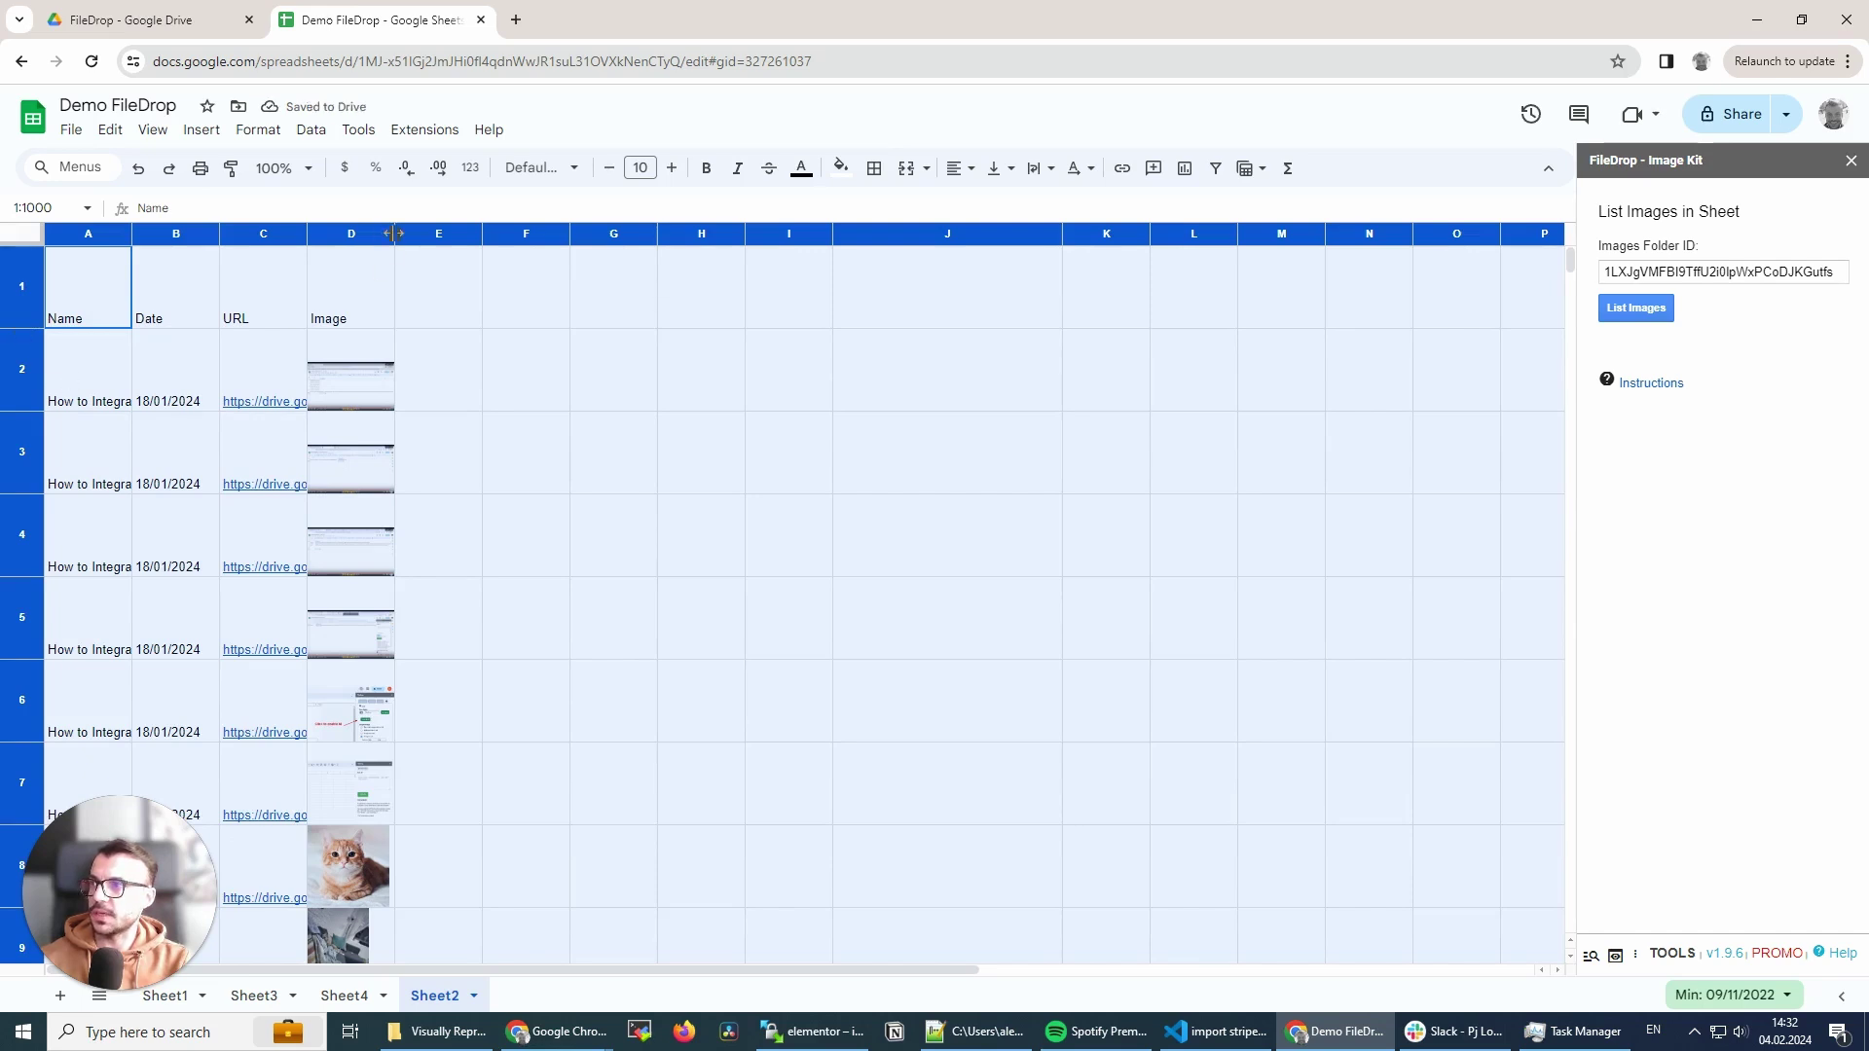
pyautogui.moveTo(394, 233); pyautogui.dragTo(479, 230)
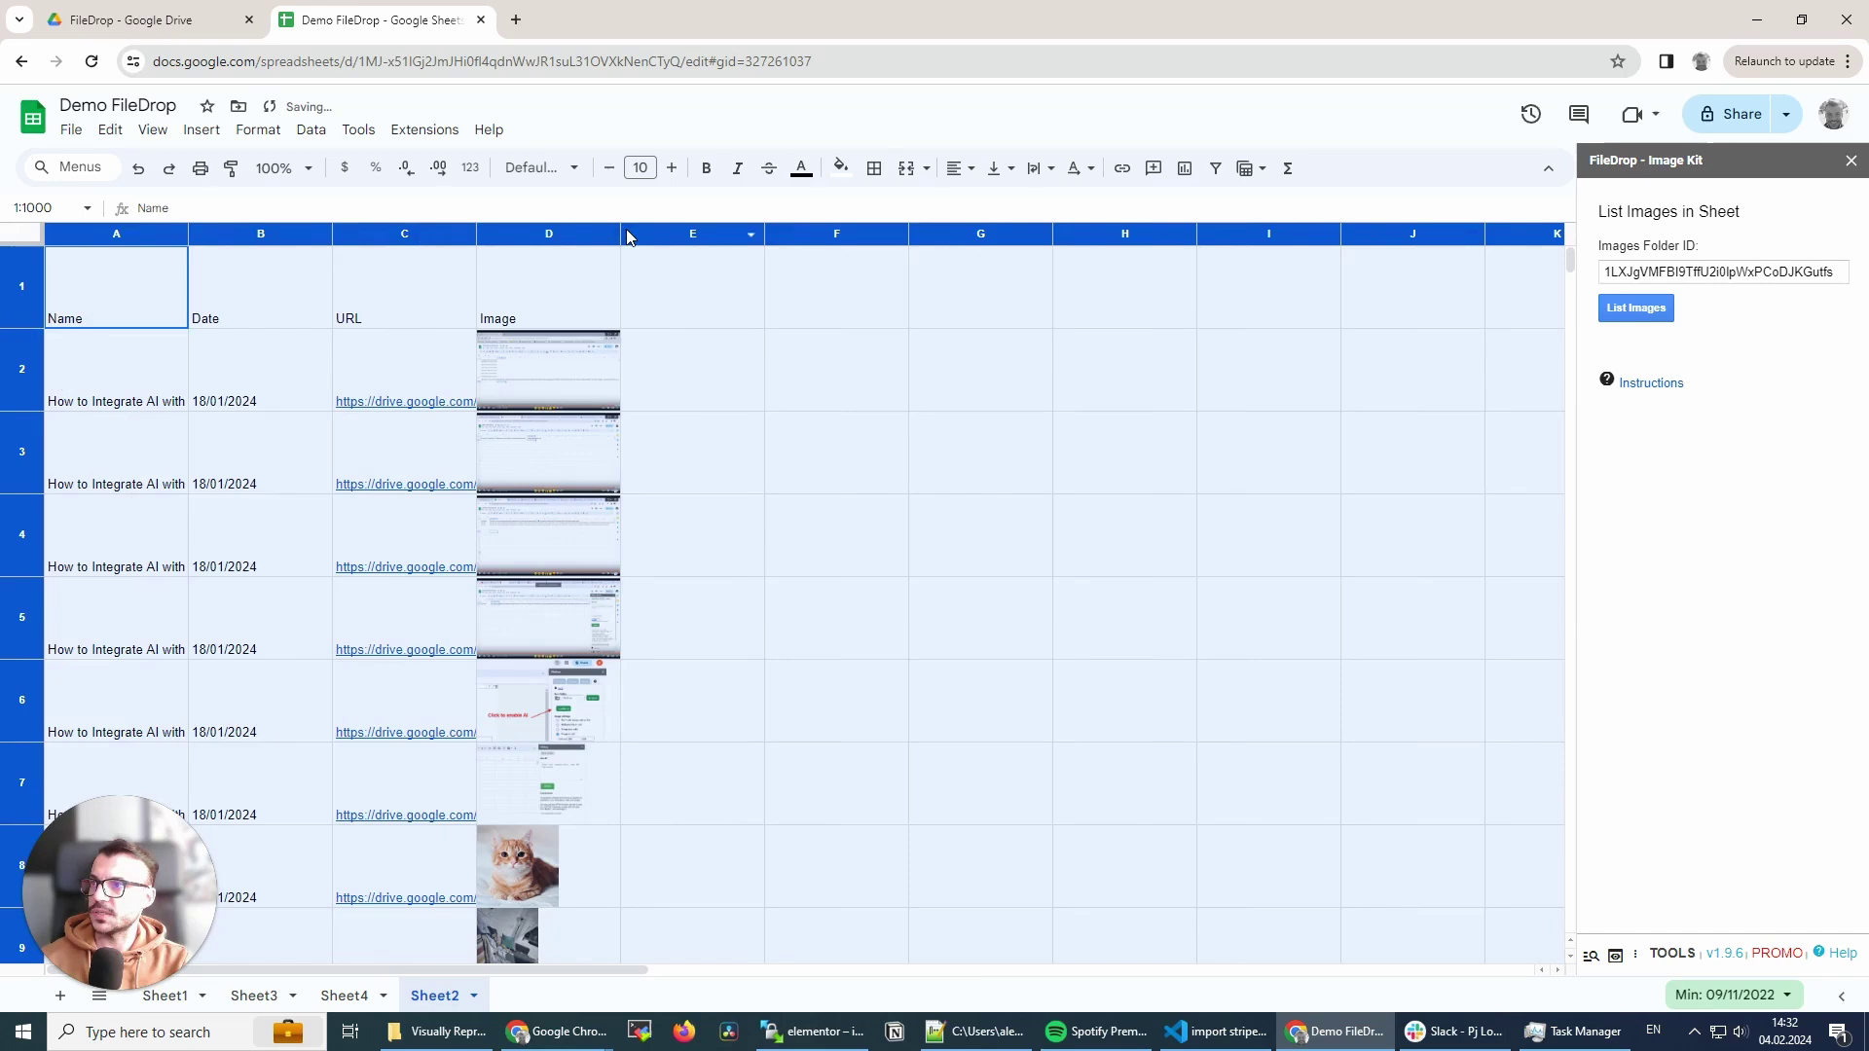
pyautogui.moveTo(621, 233); pyautogui.dragTo(732, 232)
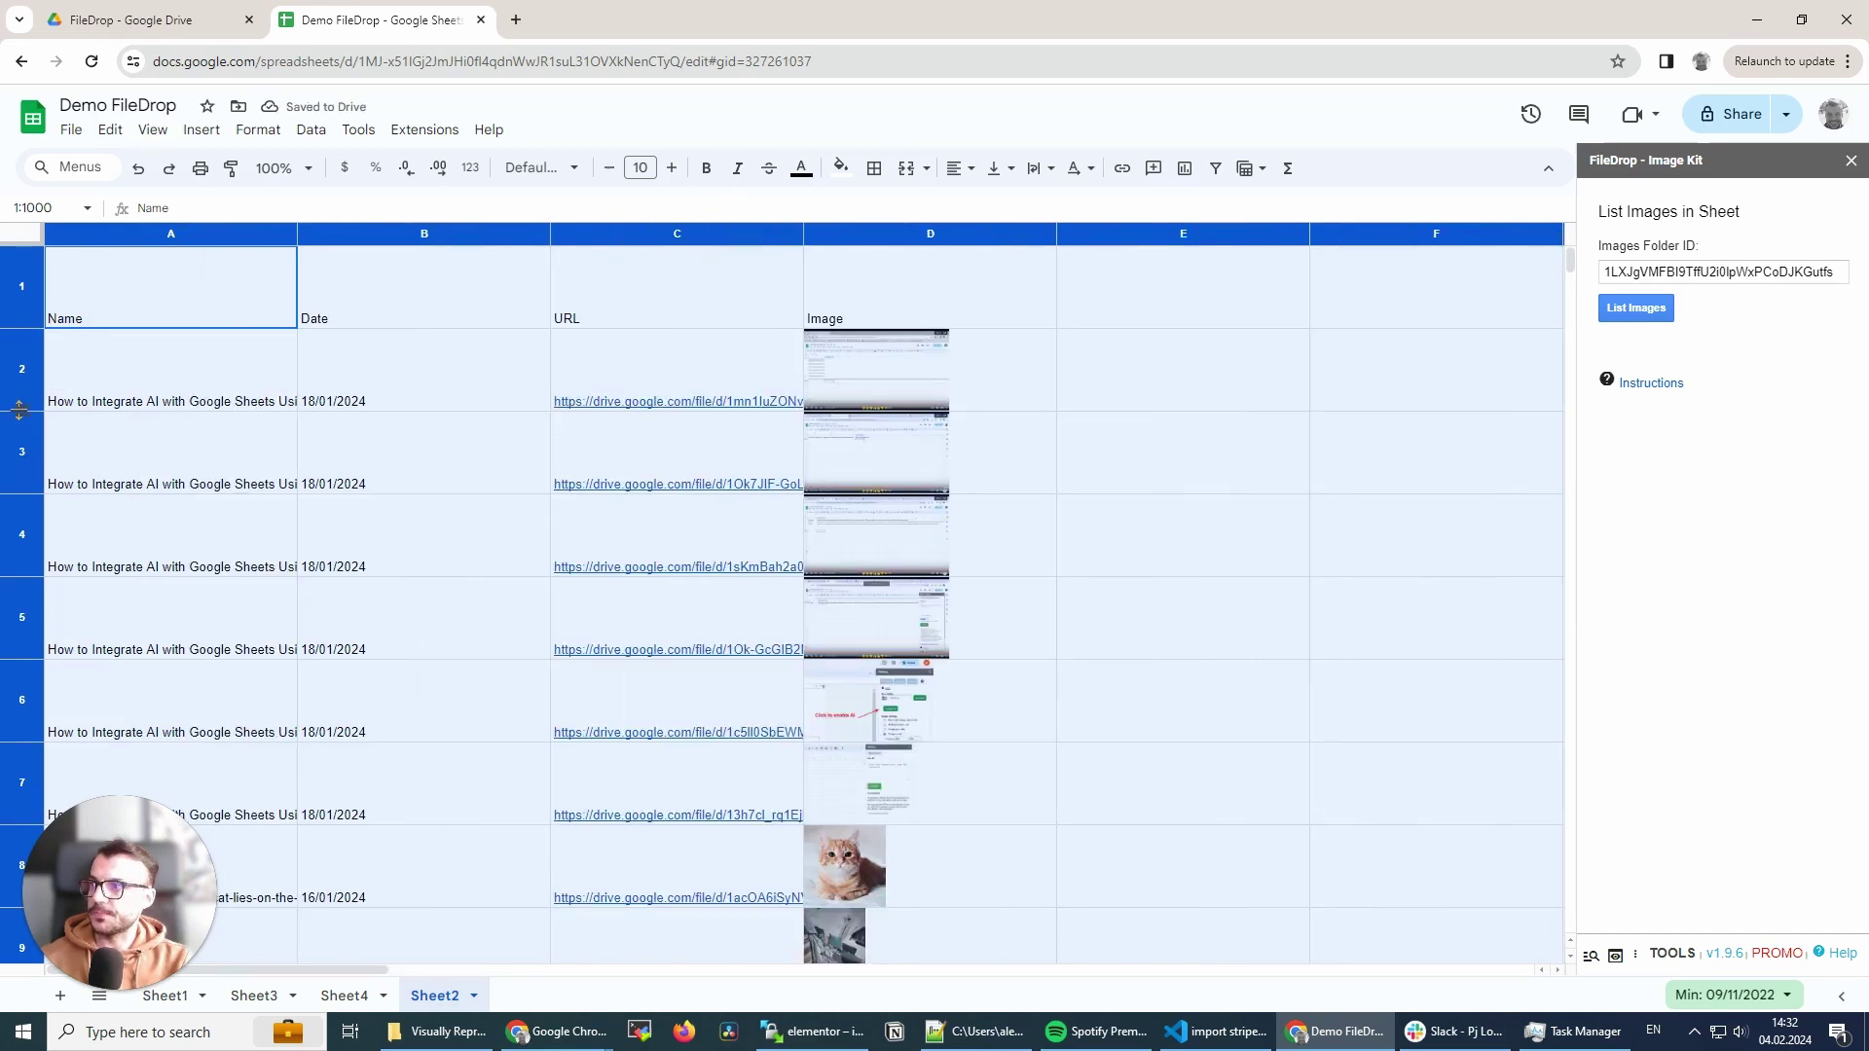
pyautogui.moveTo(22, 410); pyautogui.dragTo(23, 467)
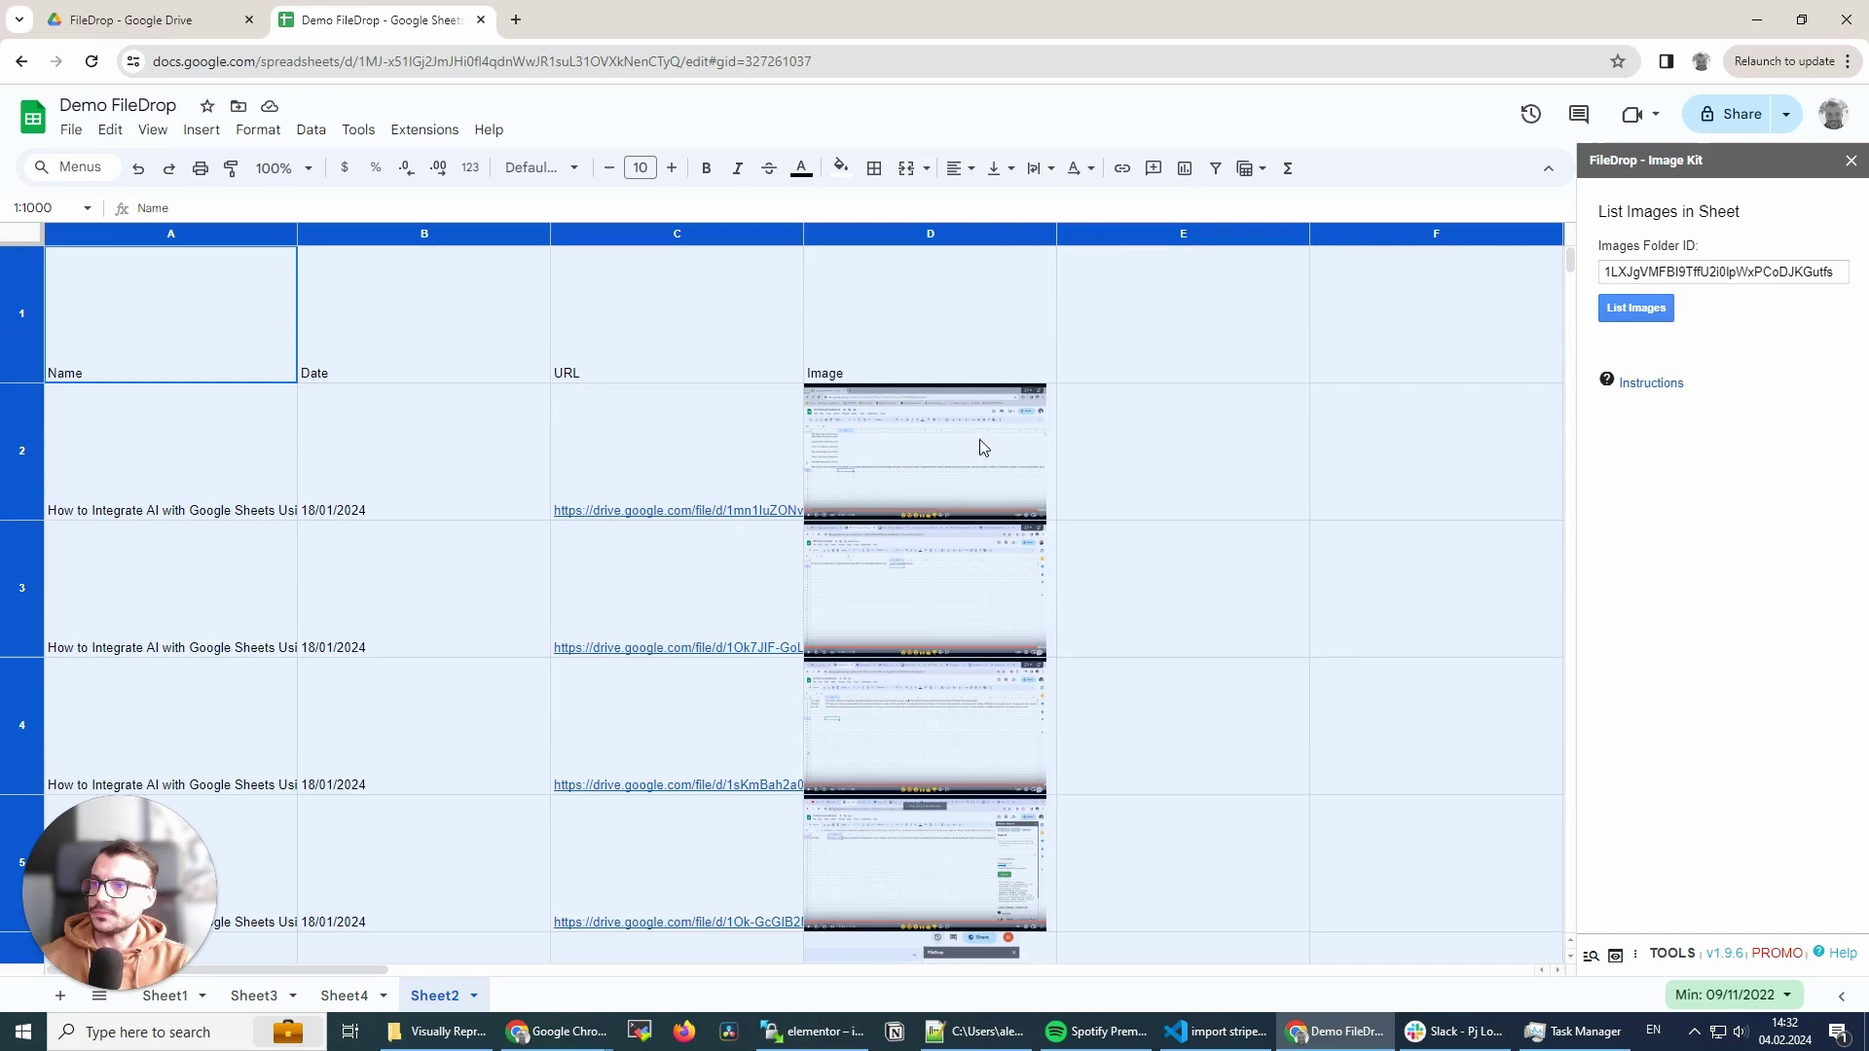
pyautogui.click(973, 466)
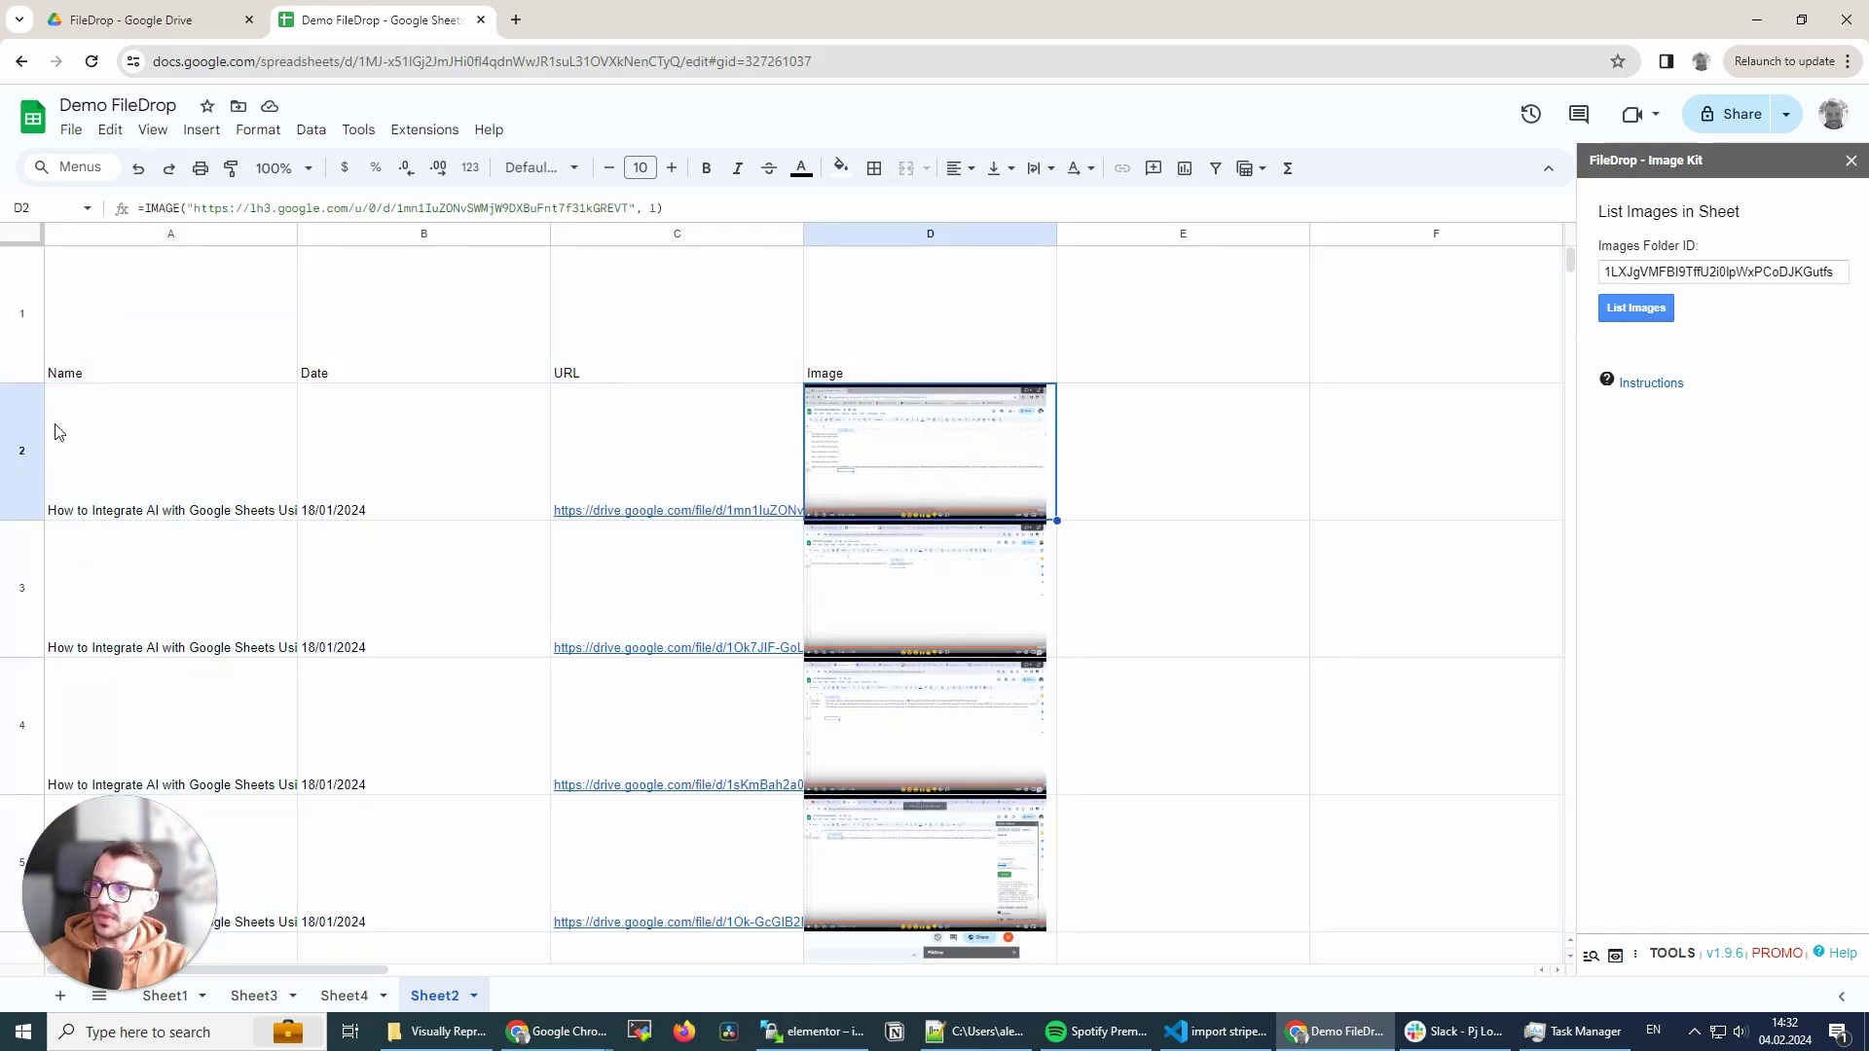
pyautogui.moveTo(21, 383); pyautogui.dragTo(21, 292)
pyautogui.moveTo(668, 390)
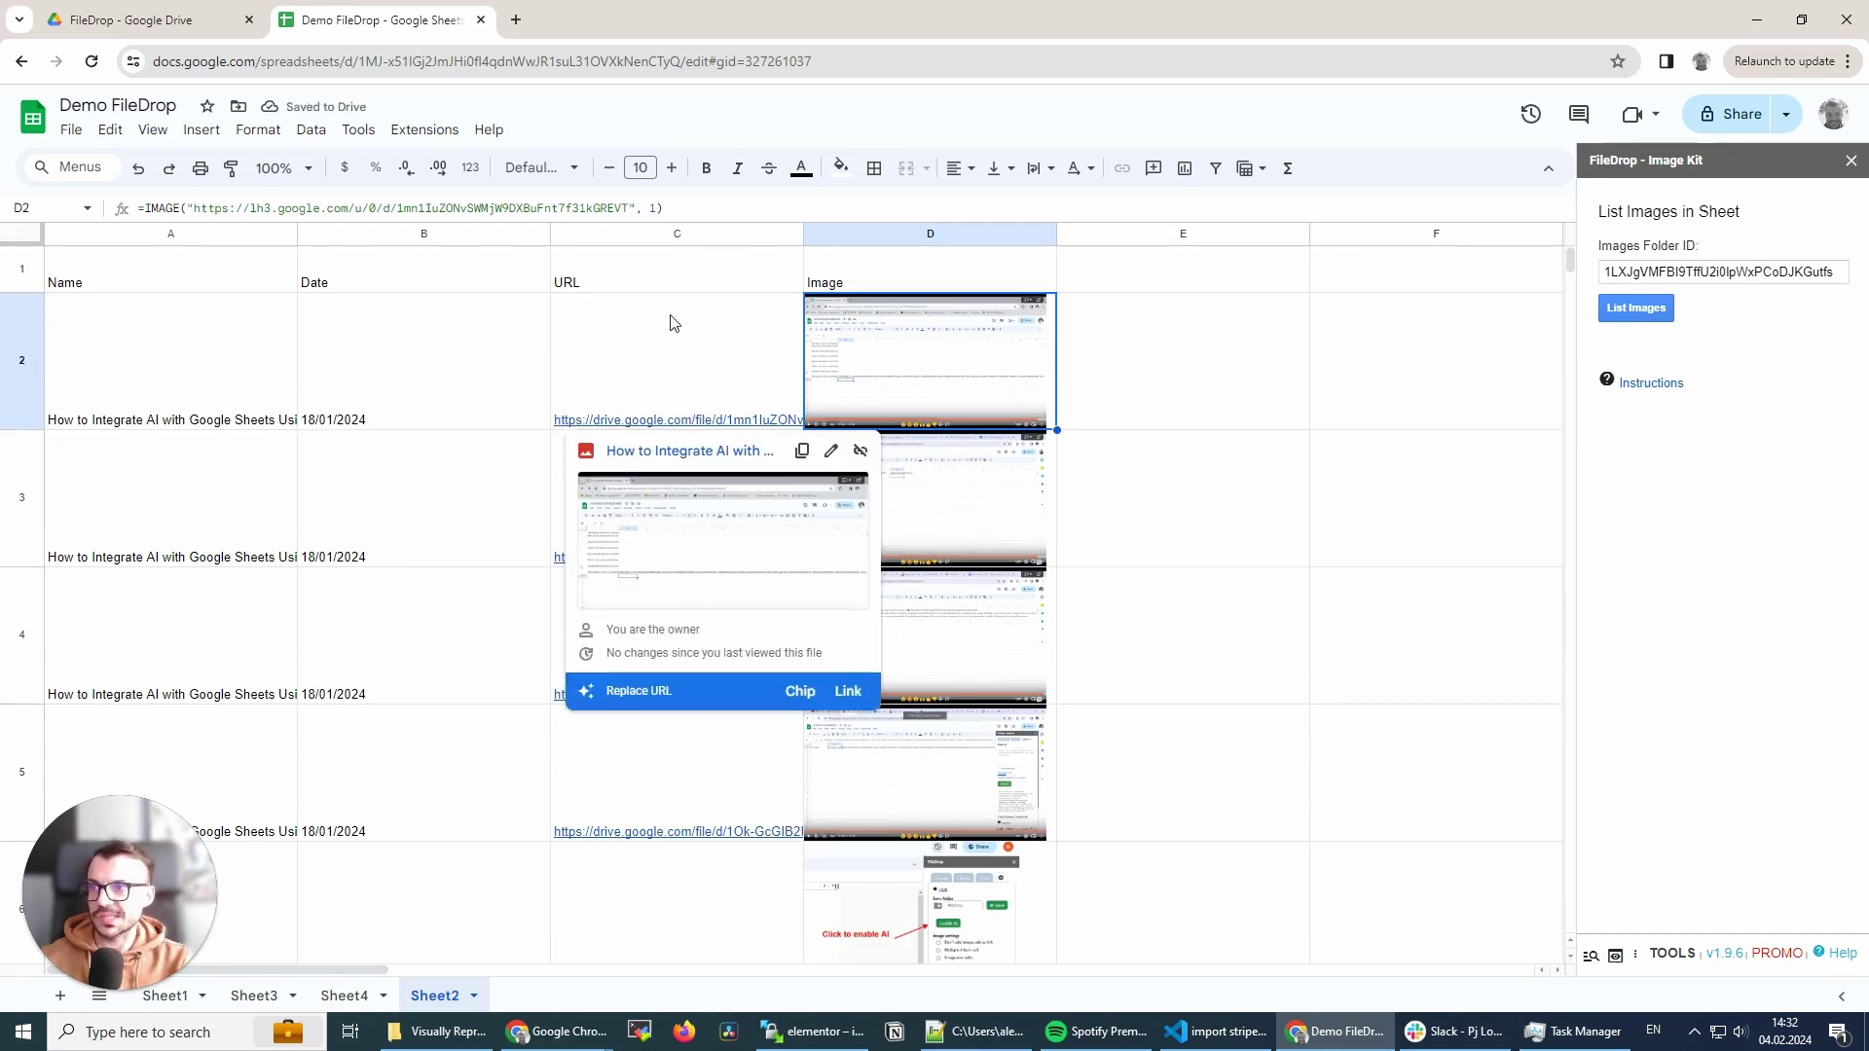
# - Browse the FileDrop folder's images in Drive, then return to the Demo FileDrop spreadsheet
pyautogui.click(126, 19)
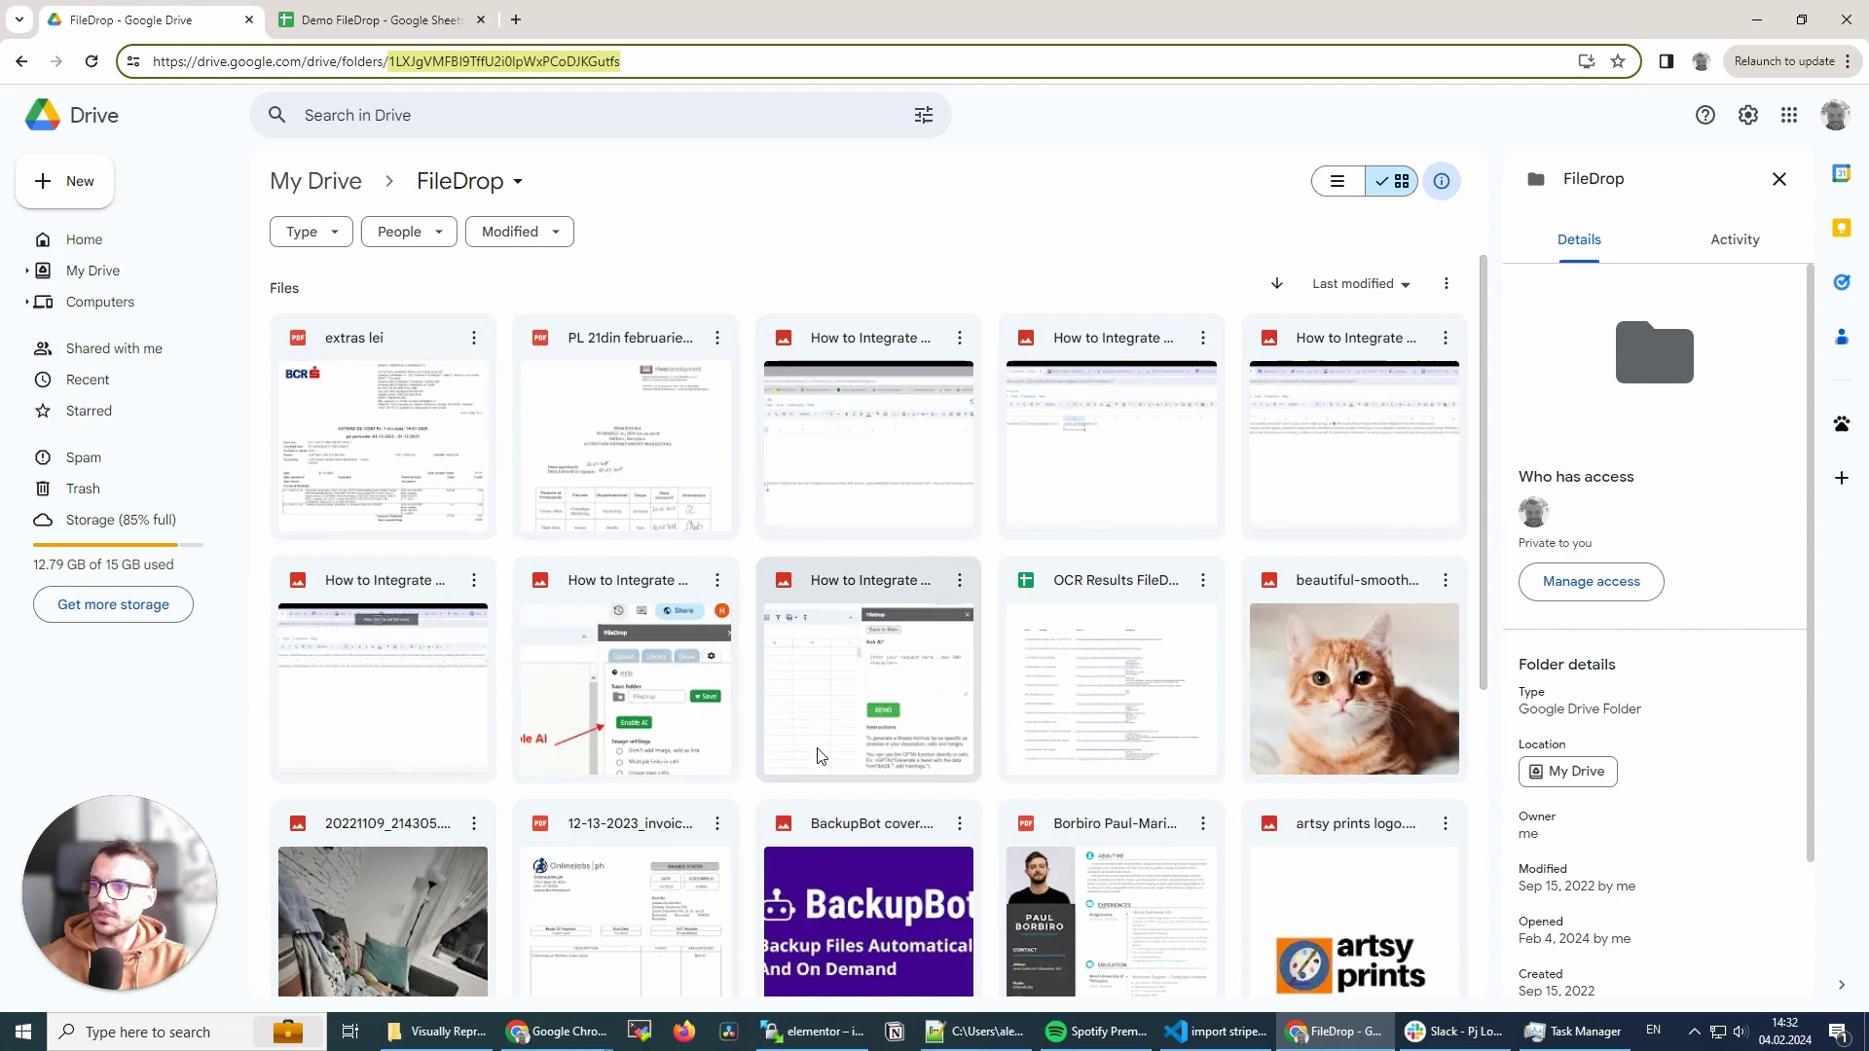
pyautogui.scroll(-1, 820, 756)
pyautogui.scroll(1, 805, 672)
pyautogui.scroll(-4, 753, 747)
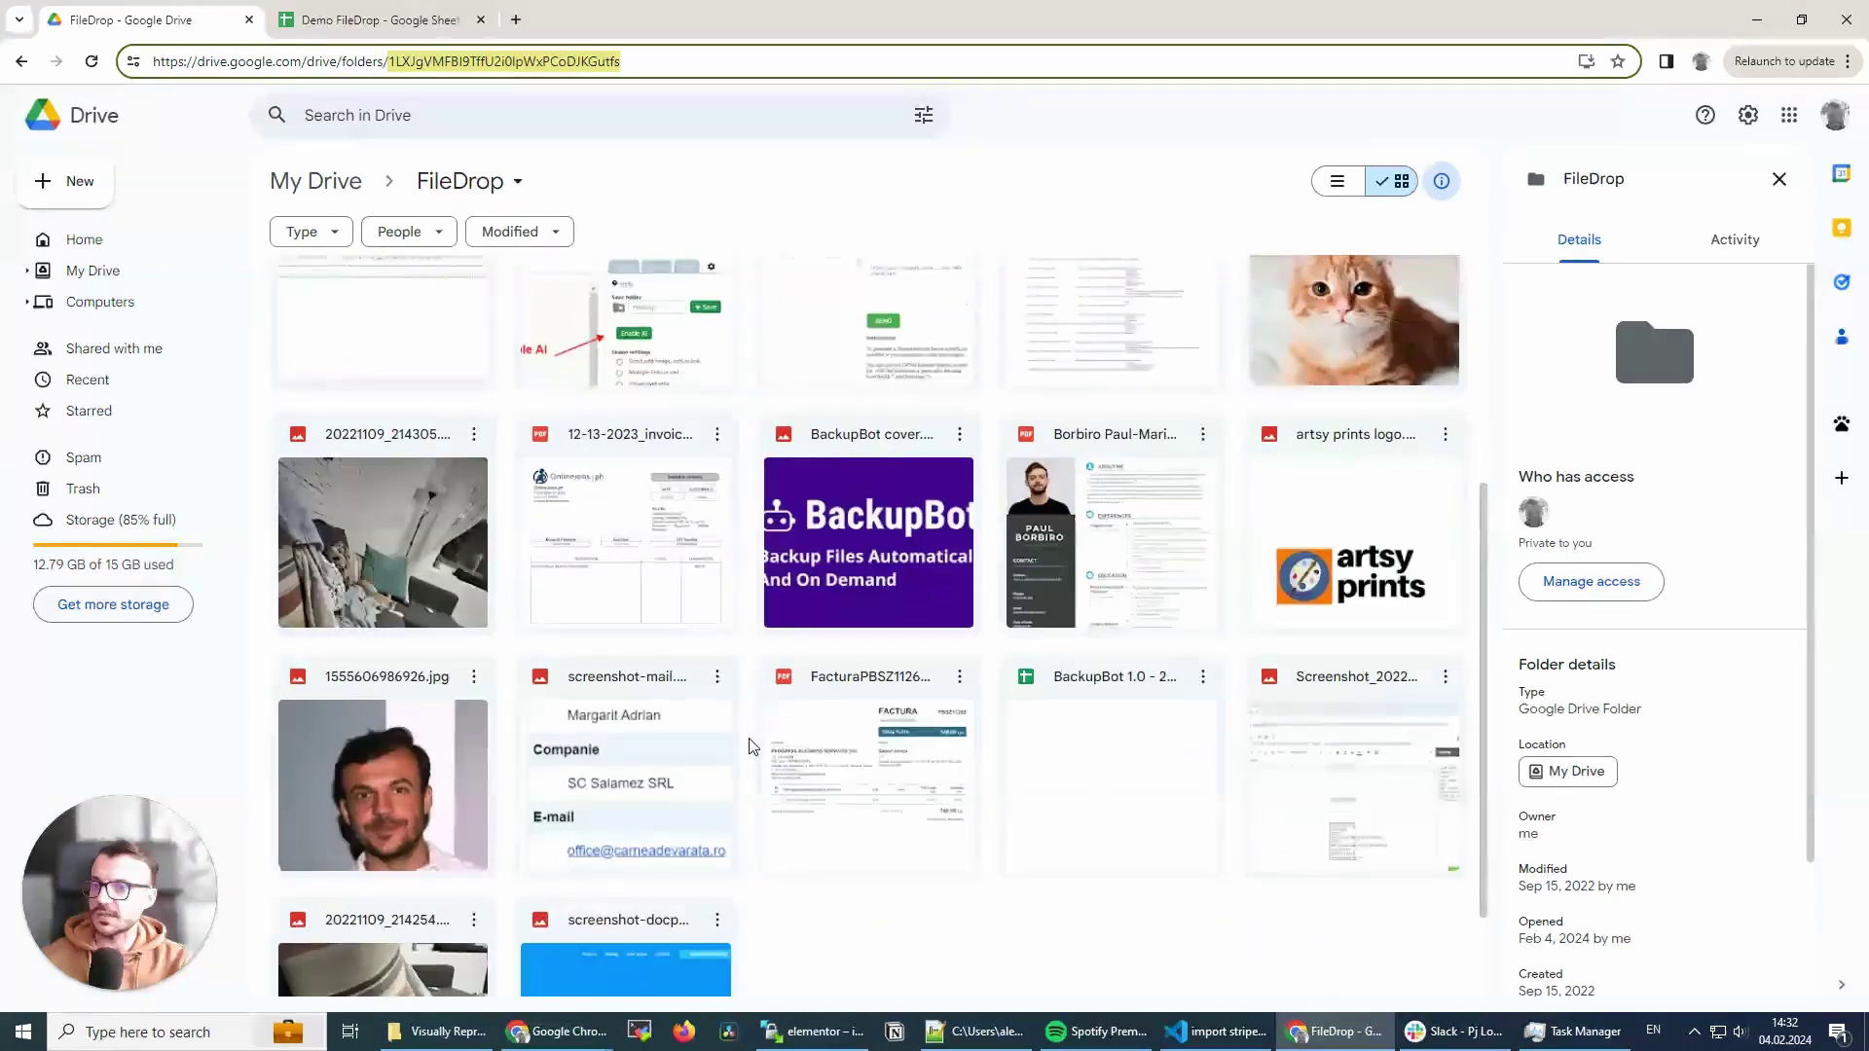
pyautogui.scroll(4, 751, 735)
pyautogui.click(380, 19)
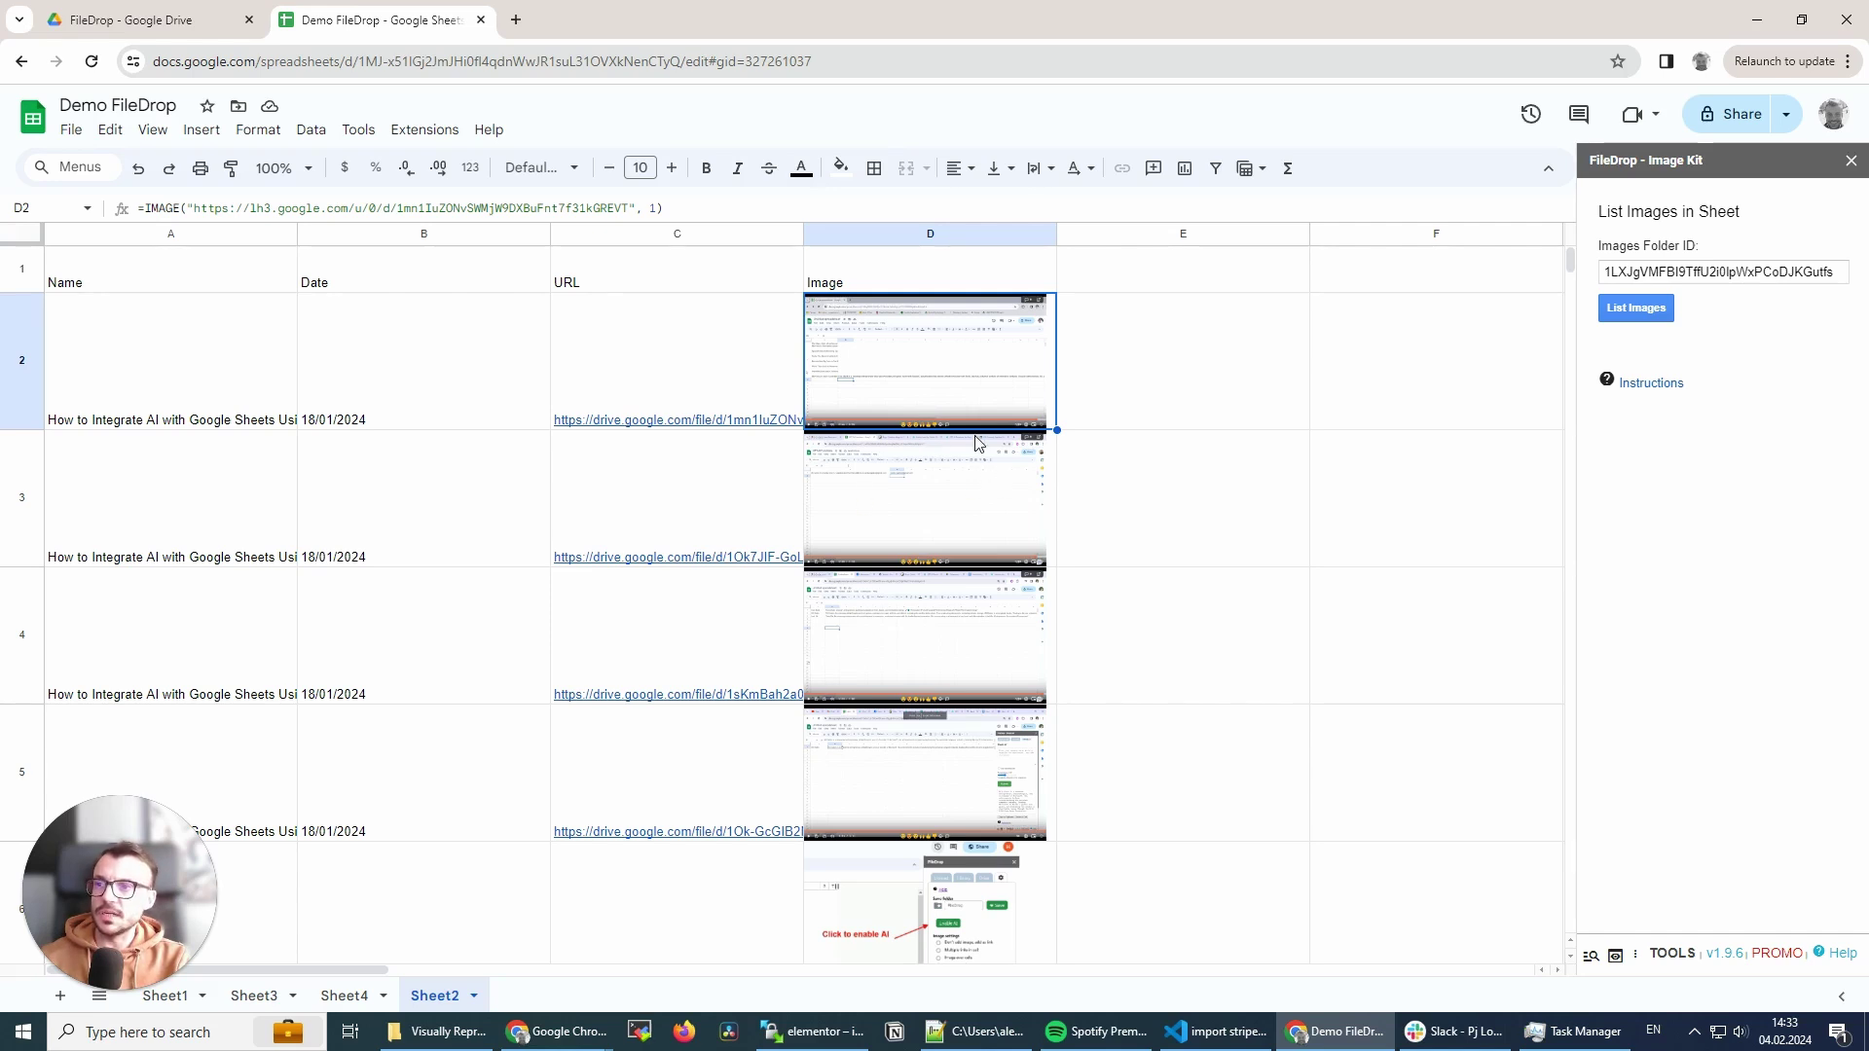
pyautogui.scroll(-5, 950, 582)
pyautogui.scroll(-5, 950, 583)
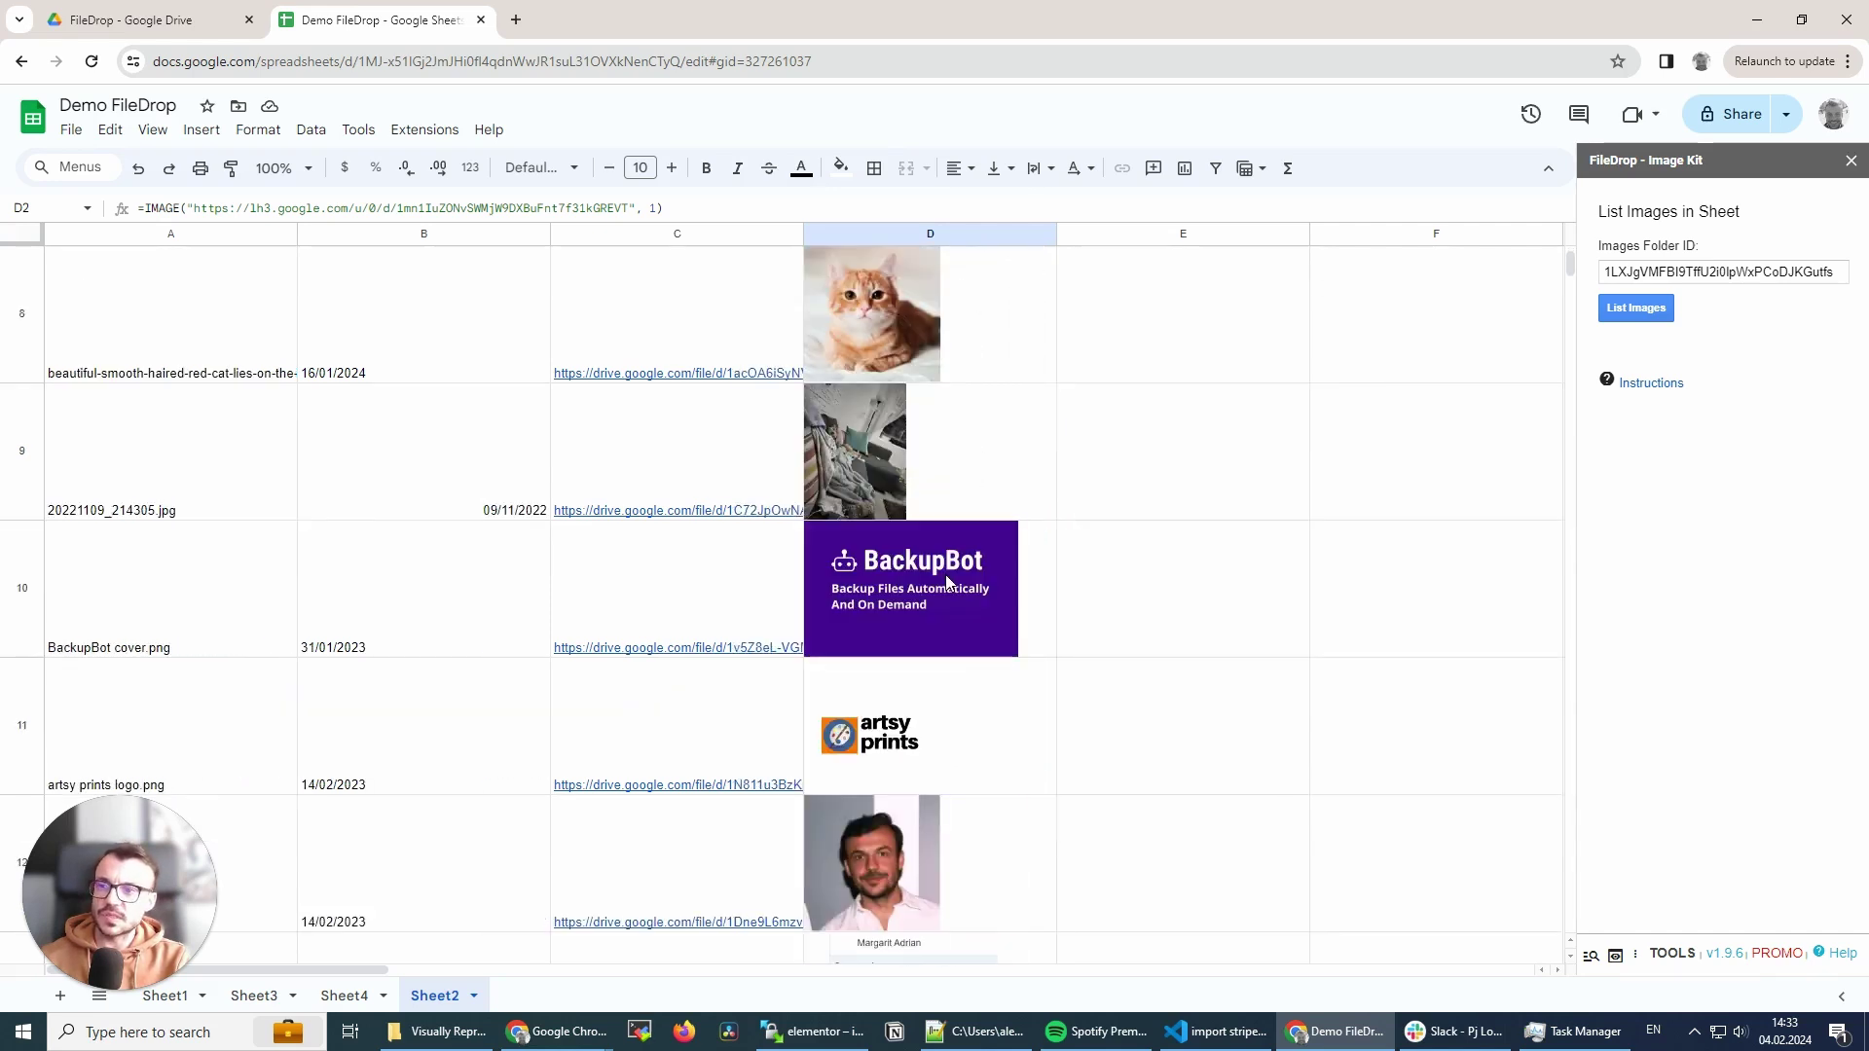
pyautogui.scroll(10, 950, 582)
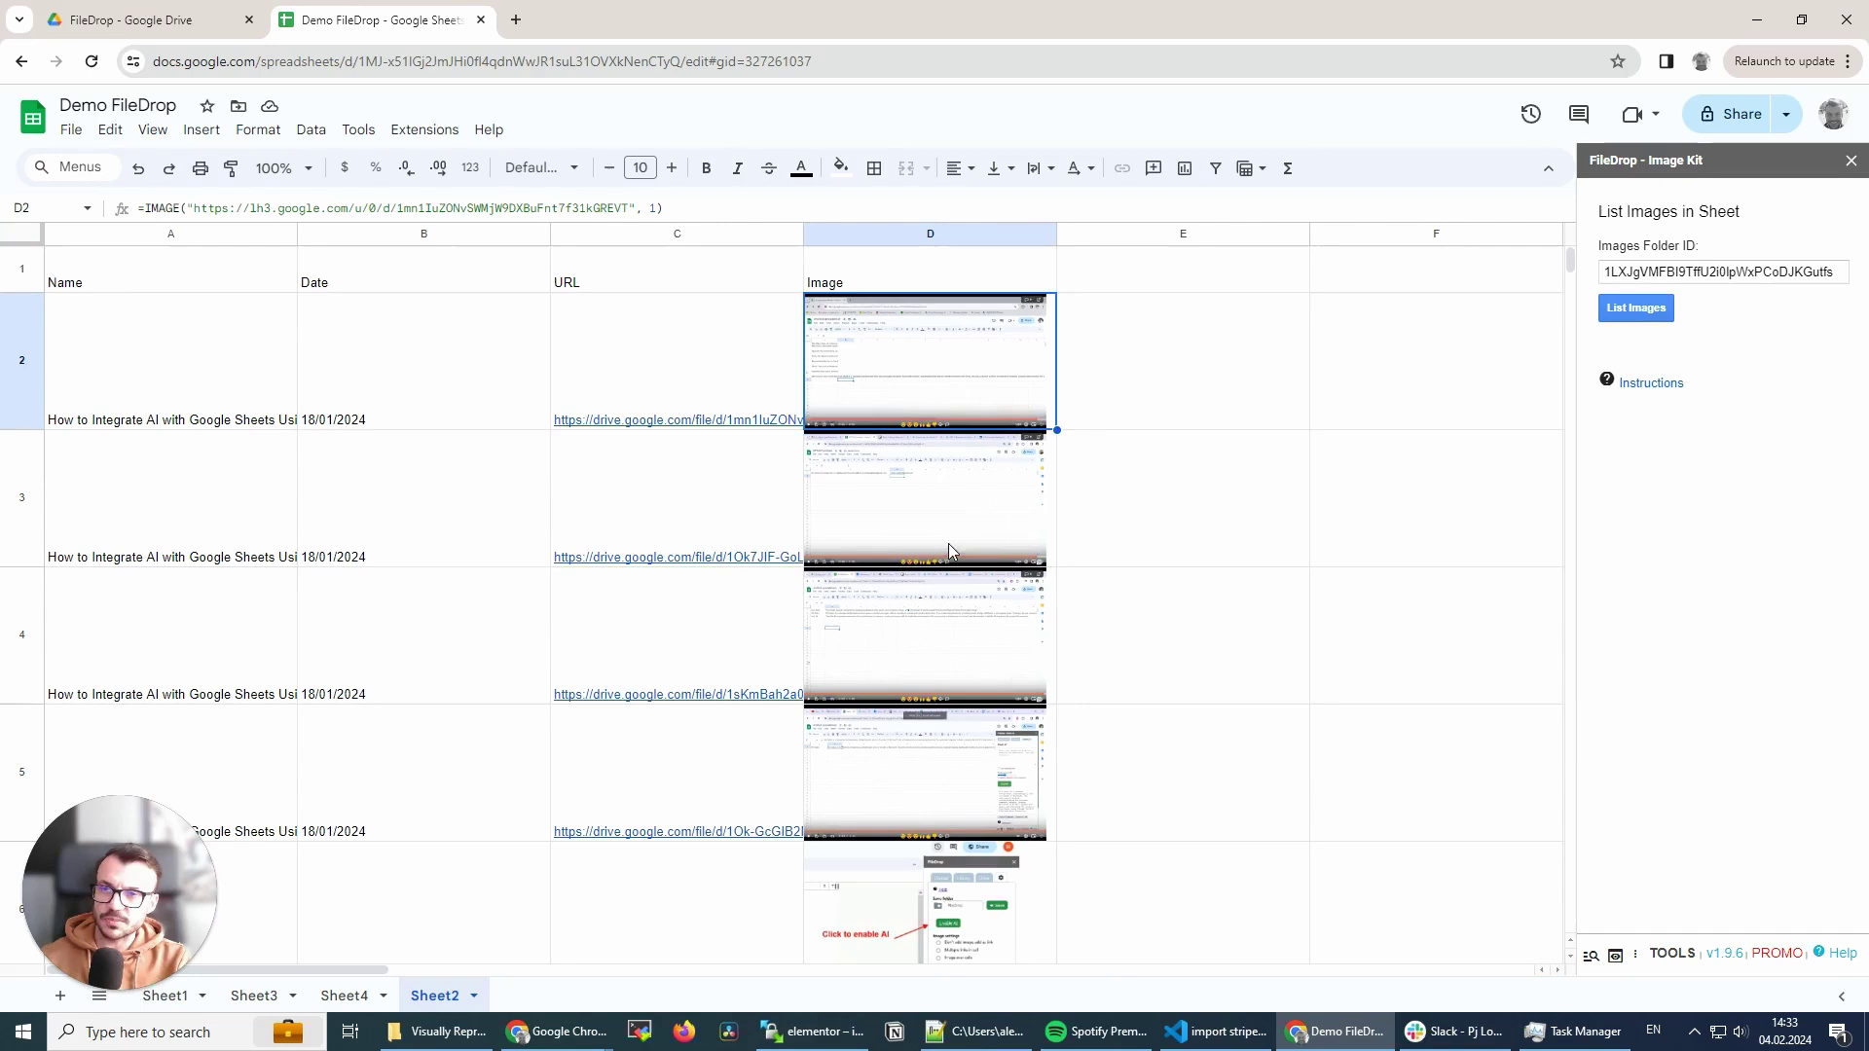